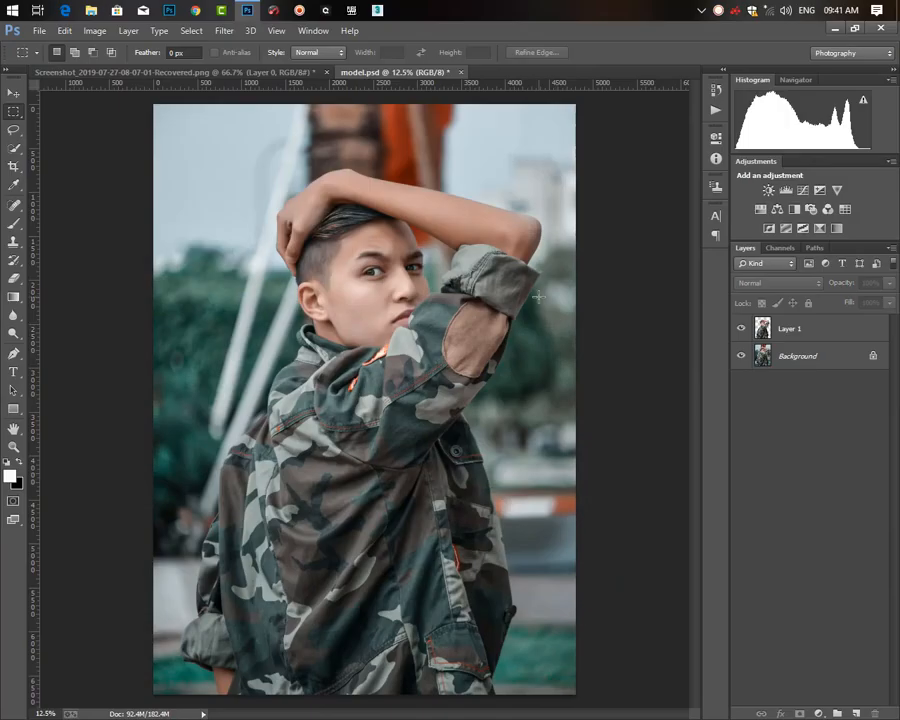
Step: Hide and show the Background layer in model.psd to check the cut-out model, and view the profile screenshot document
{"action": "key", "text": "ctrl+minus"}
{"action": "key", "text": "ctrl+plus"}
{"action": "left_click", "coordinate": [741, 355]}
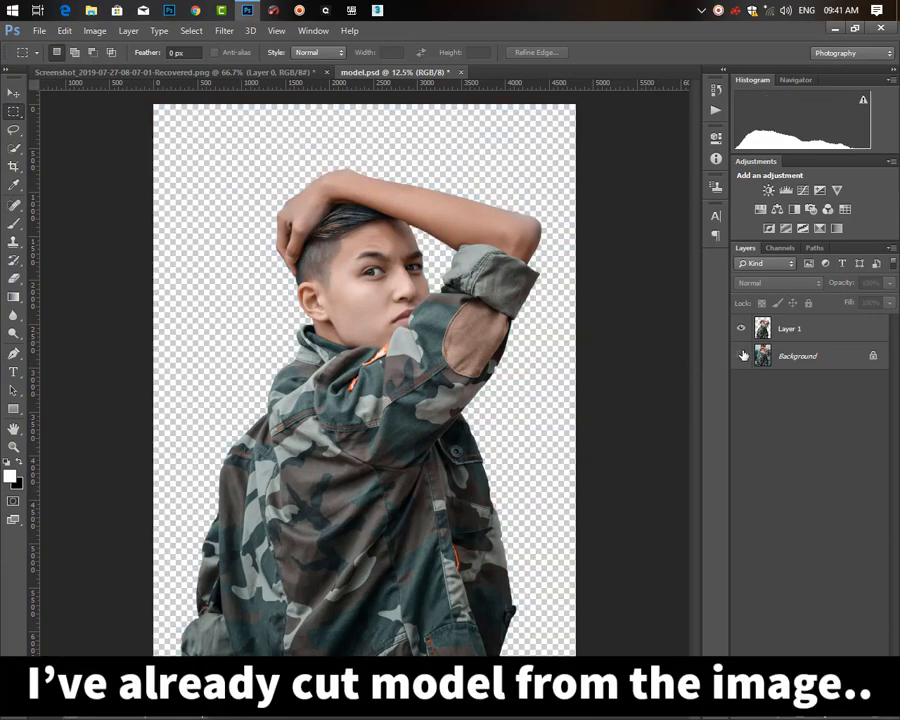
{"action": "left_click", "coordinate": [742, 355]}
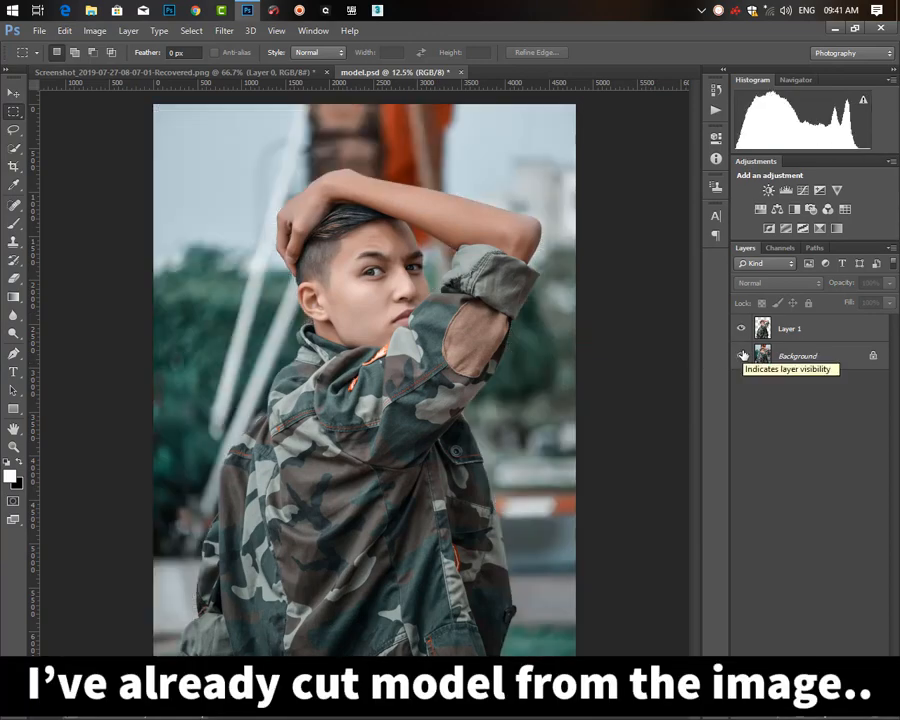
{"action": "left_click", "coordinate": [742, 355]}
{"action": "left_click", "coordinate": [742, 355]}
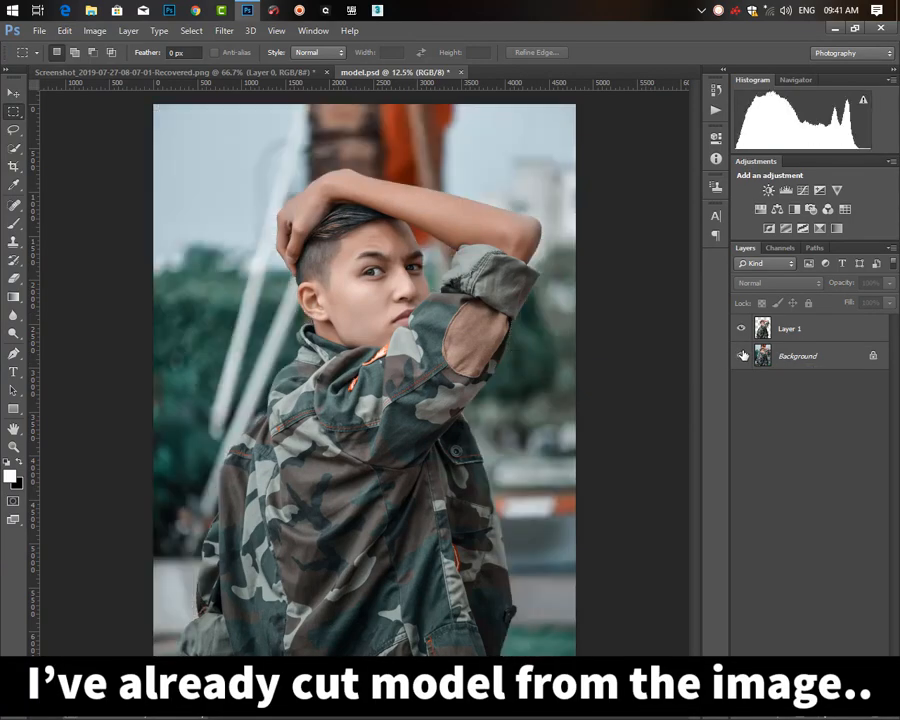
{"action": "left_click", "coordinate": [291, 74]}
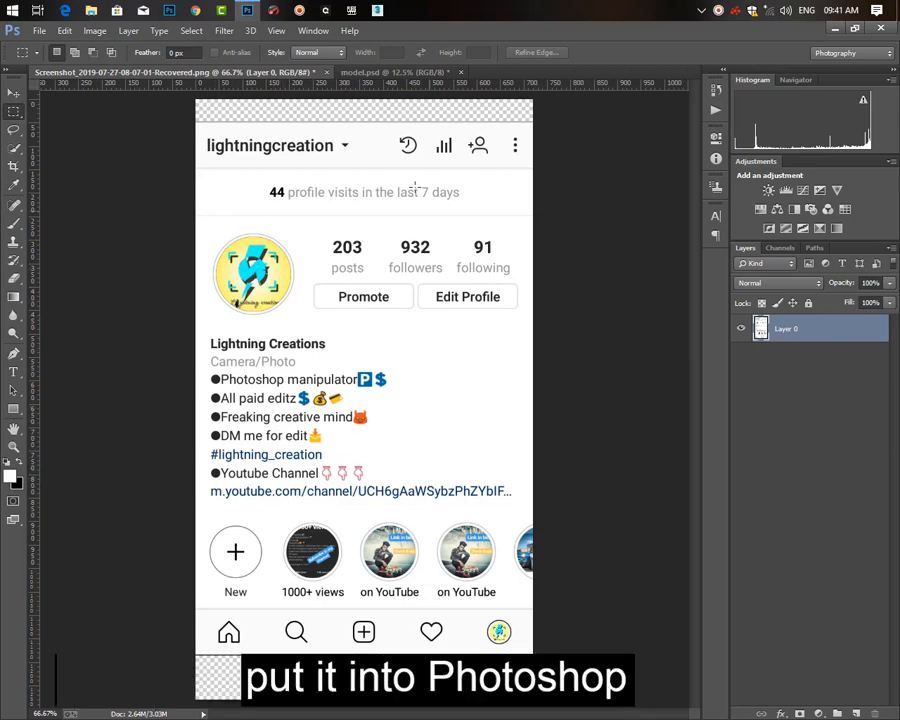
{"action": "key", "text": "ctrl+plus"}
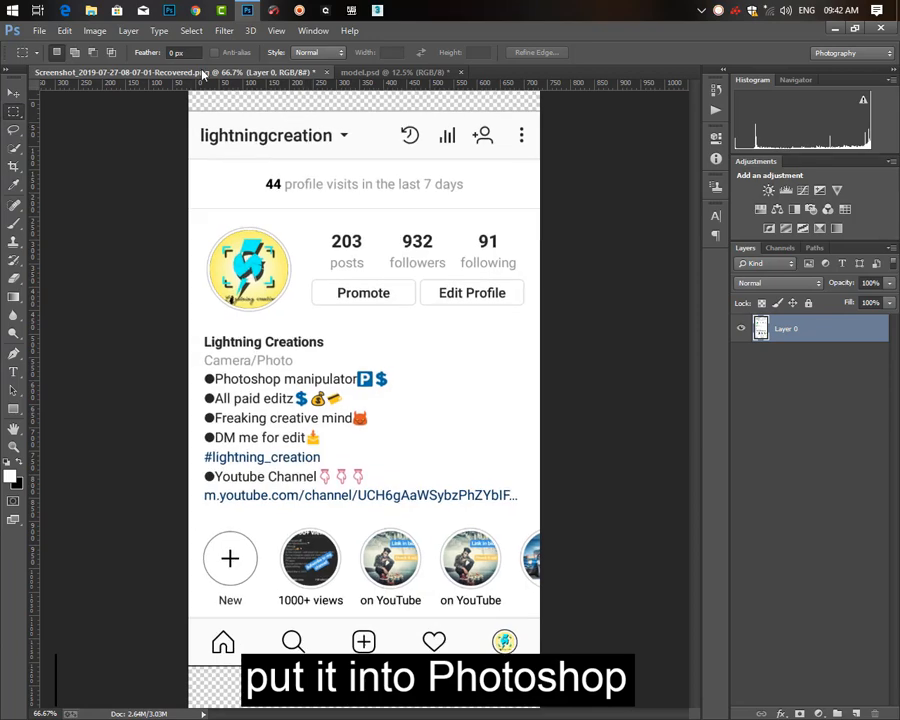
{"action": "key", "text": "ctrl+minus"}
{"action": "key", "text": "ctrl+minus"}
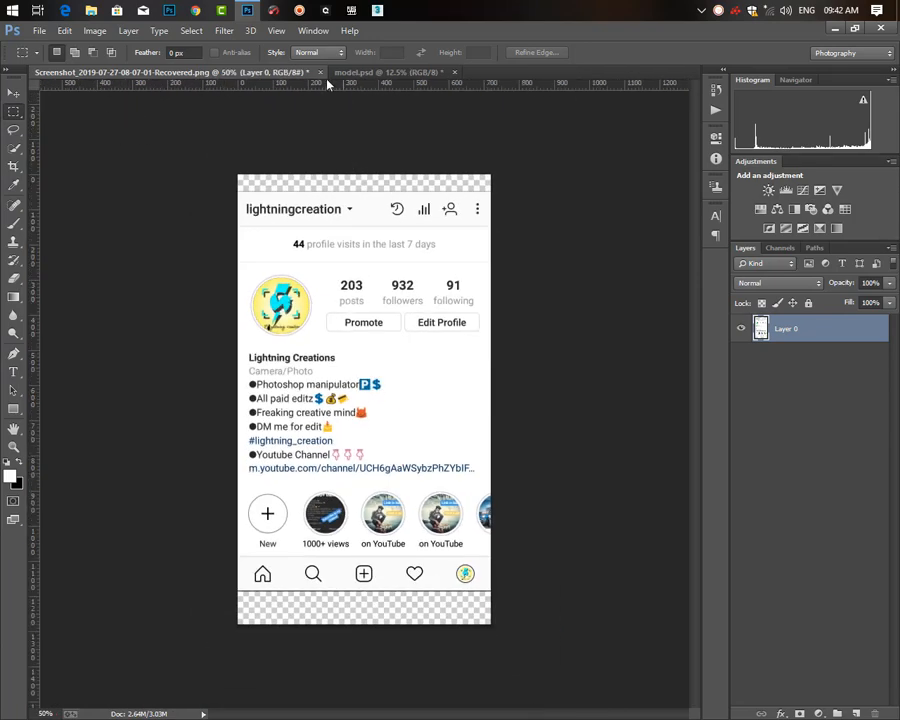
Step: Open the torn-paper image crkkk.png from Downloads and dock its window with the other open documents
{"action": "left_click", "coordinate": [38, 31]}
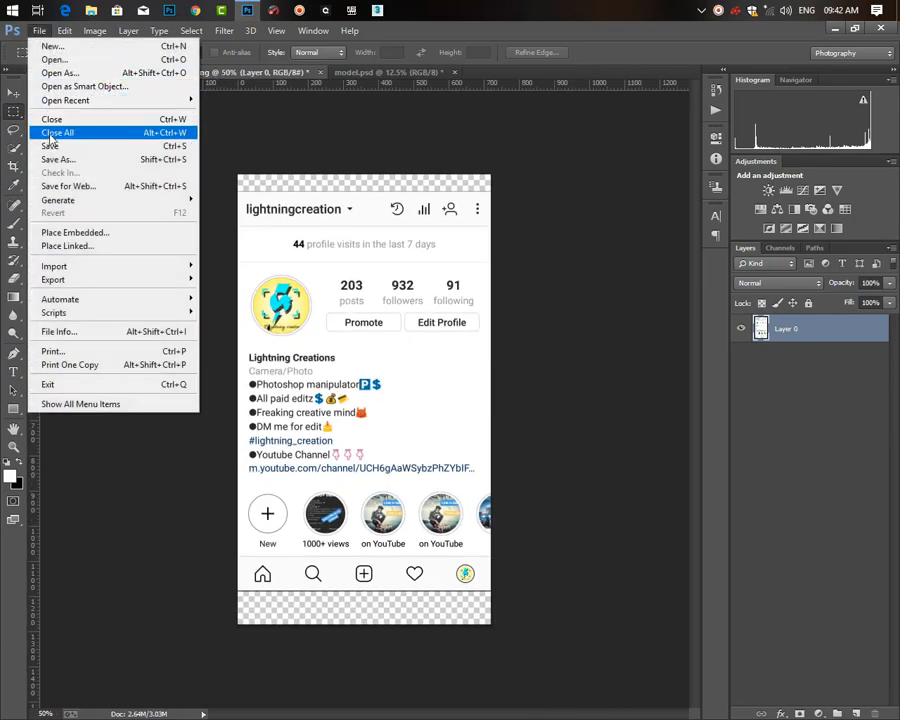
{"action": "left_click", "coordinate": [53, 62]}
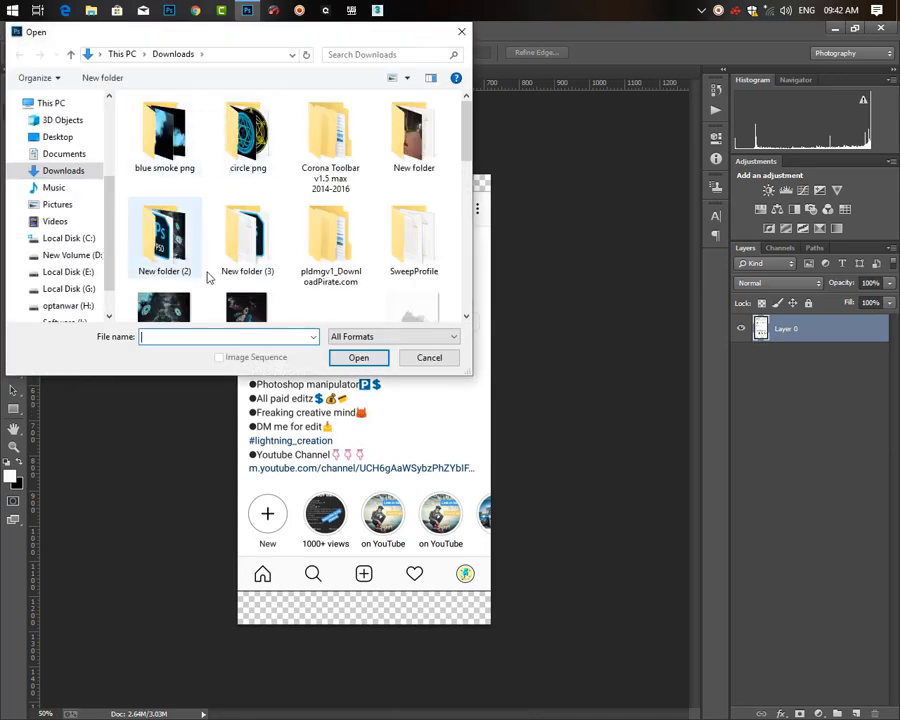
{"action": "scroll", "coordinate": [330, 225], "scroll_direction": "down", "scroll_amount": 2}
{"action": "scroll", "coordinate": [344, 222], "scroll_direction": "down", "scroll_amount": 2}
{"action": "scroll", "coordinate": [346, 222], "scroll_direction": "up", "scroll_amount": 1}
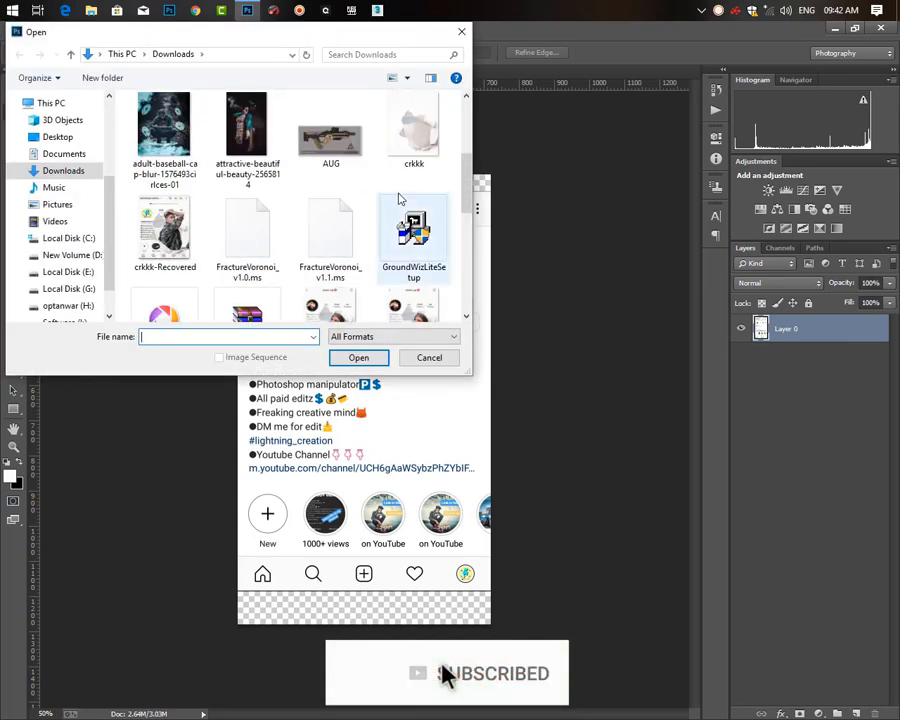
{"action": "double_click", "coordinate": [426, 134]}
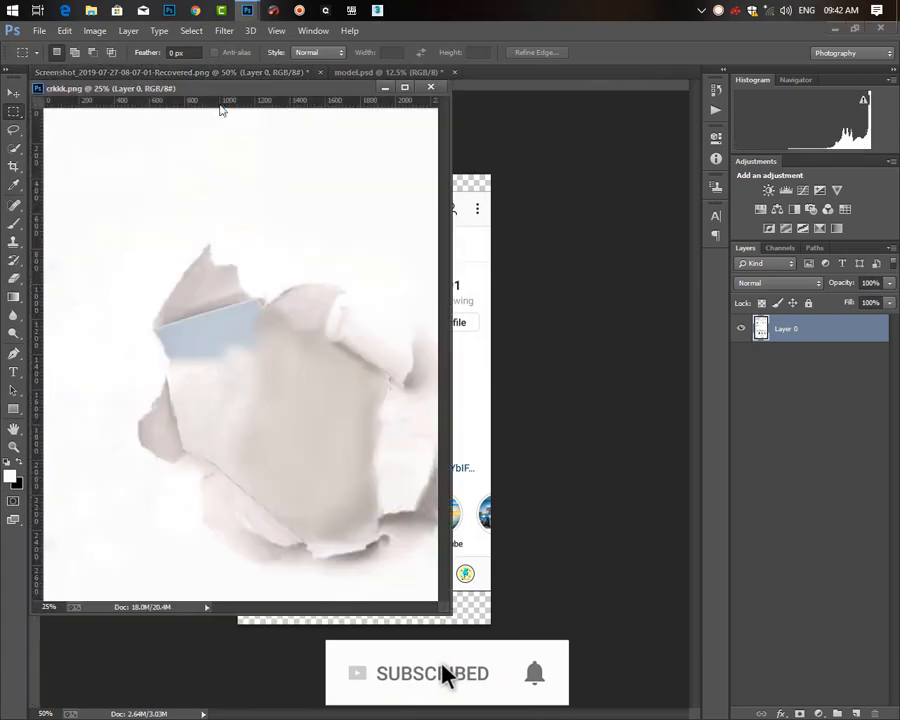
{"action": "left_click_drag", "start_coordinate": [221, 90], "coordinate": [466, 74]}
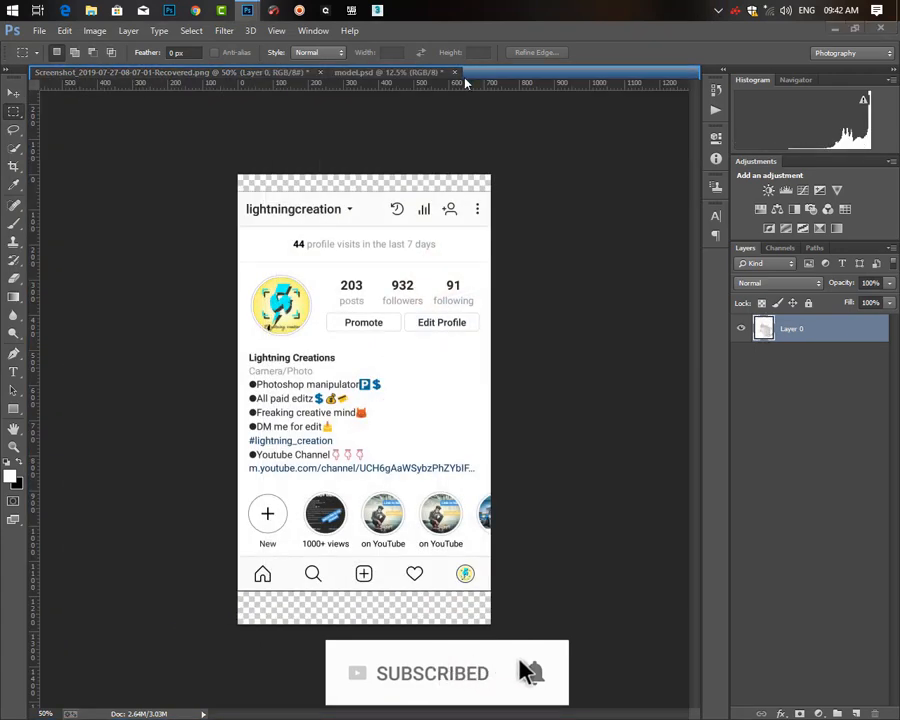
Step: Copy the profile screenshot layer into crkkk.png as a new layer above the torn paper
{"action": "left_click", "coordinate": [175, 74]}
{"action": "left_click", "coordinate": [14, 92]}
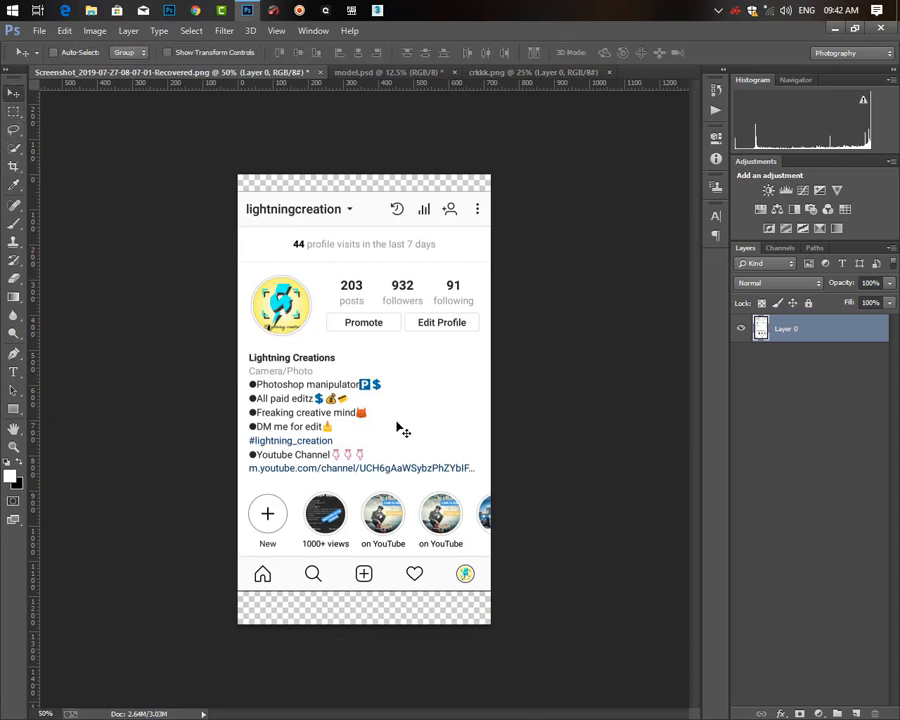
{"action": "left_click_drag", "start_coordinate": [396, 409], "coordinate": [408, 301]}
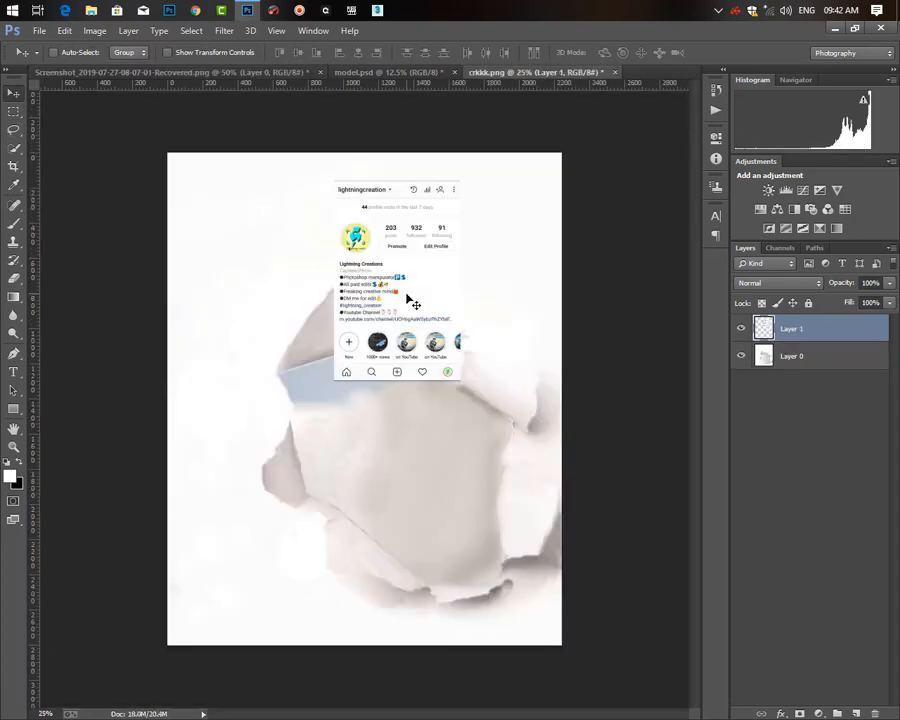
Step: Stretch the profile screenshot with Free Transform so it fills the whole crkkk.png canvas
{"action": "key", "text": "ctrl+t"}
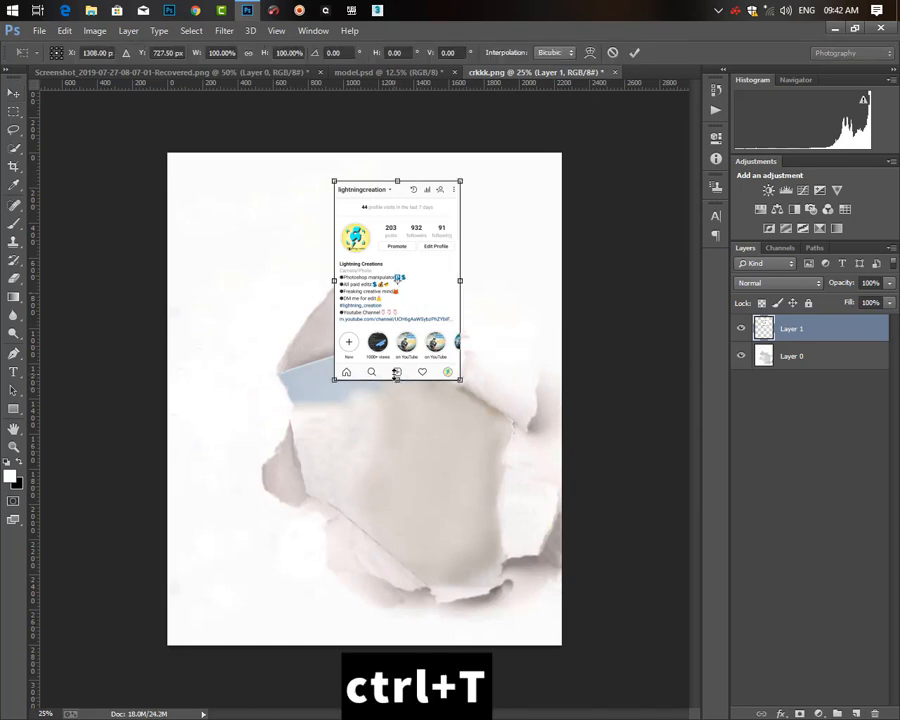
{"action": "left_click_drag", "start_coordinate": [396, 375], "coordinate": [385, 643]}
{"action": "left_click_drag", "start_coordinate": [331, 412], "coordinate": [167, 406]}
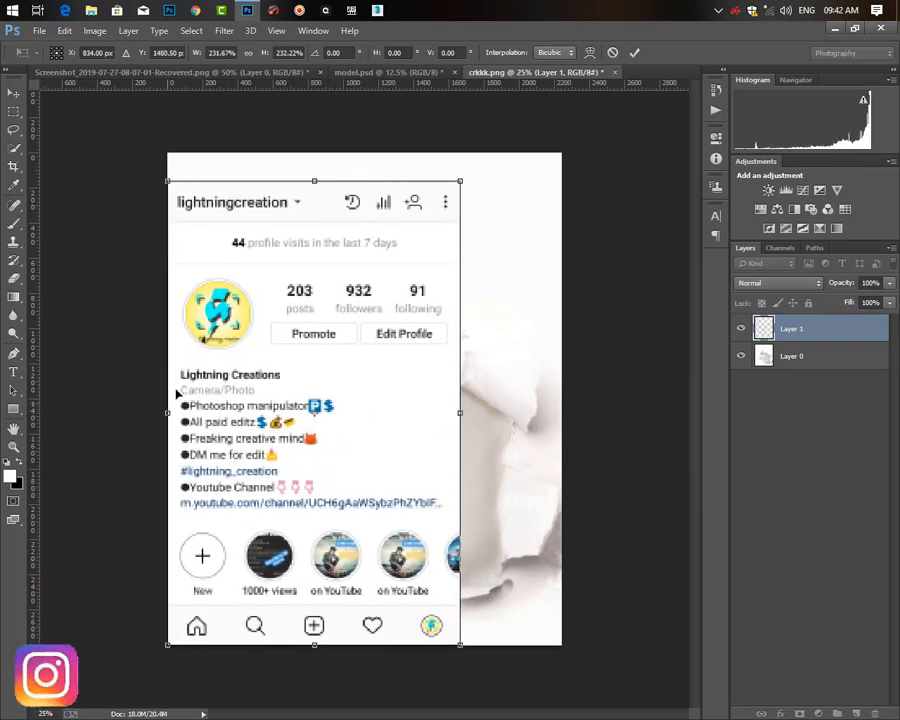
{"action": "left_click_drag", "start_coordinate": [315, 178], "coordinate": [315, 153]}
{"action": "left_click_drag", "start_coordinate": [463, 398], "coordinate": [565, 401]}
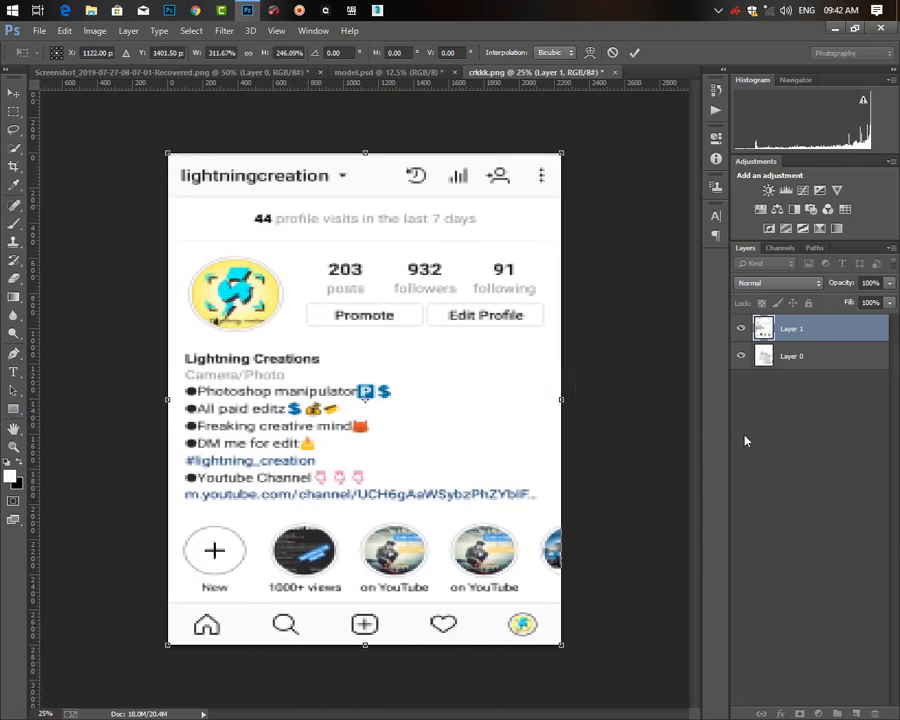
{"action": "left_click", "coordinate": [636, 51]}
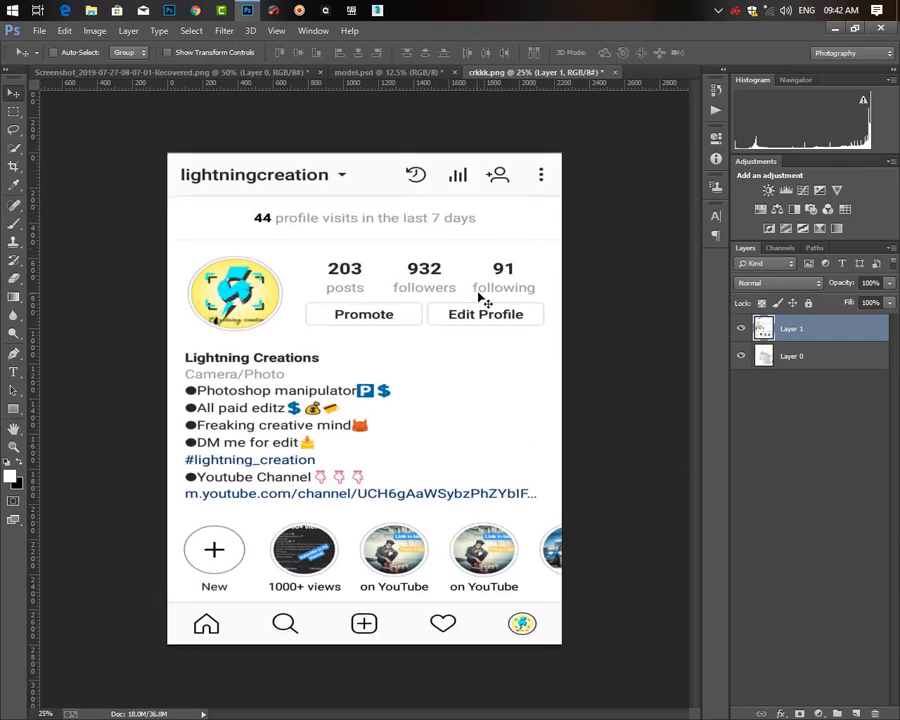
Step: Set the profile screenshot layer's blend mode to Multiply and add a layer mask to it
{"action": "left_click", "coordinate": [798, 283]}
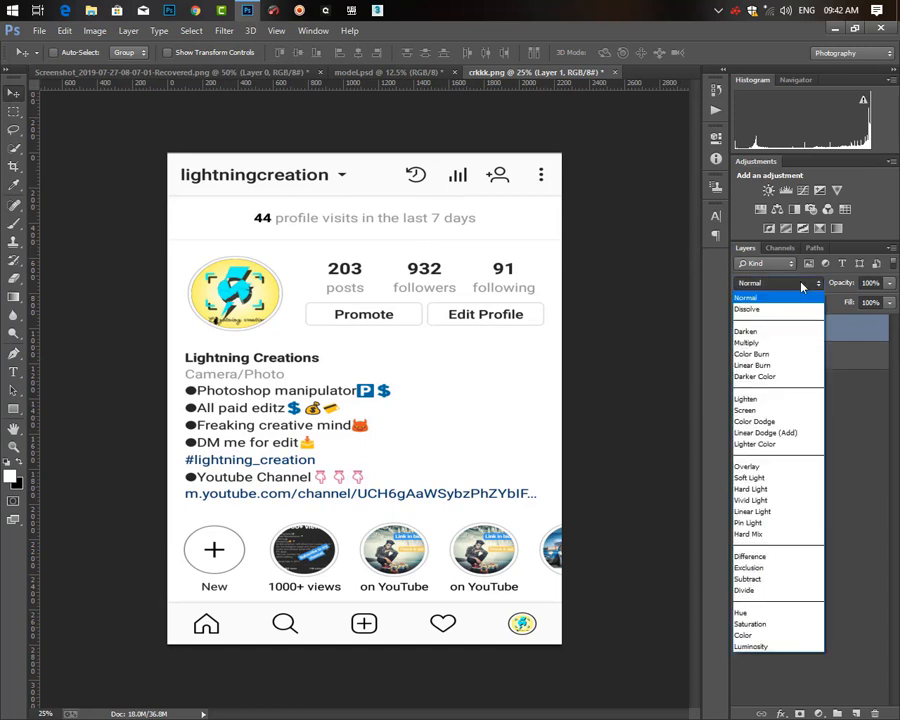
{"action": "left_click", "coordinate": [745, 343]}
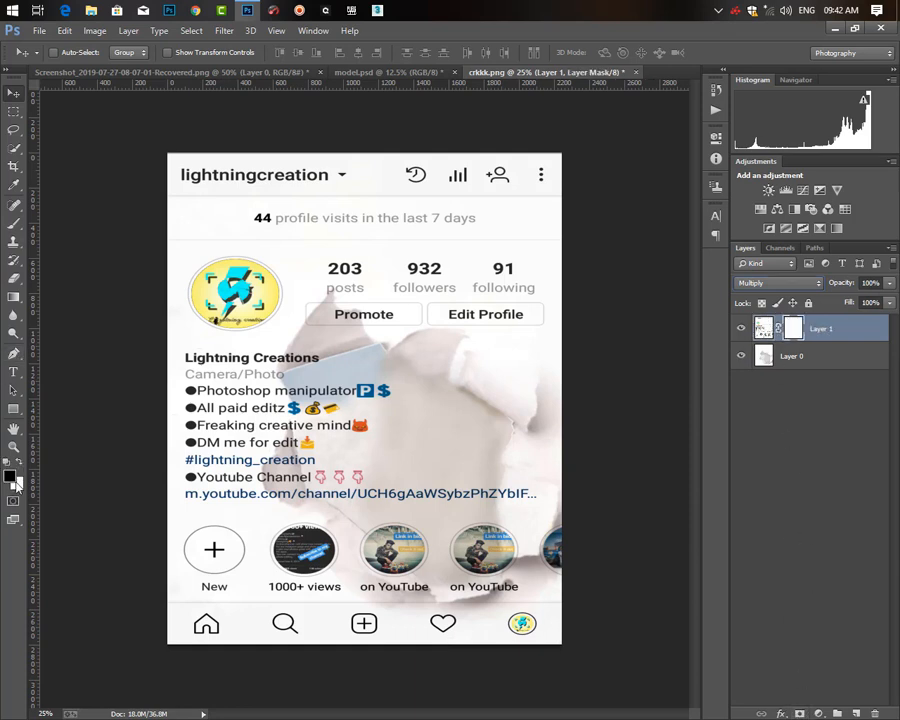
Step: Paint black on the layer mask with a large soft brush to hide the screenshot content inside the paper hole
{"action": "left_click", "coordinate": [15, 224]}
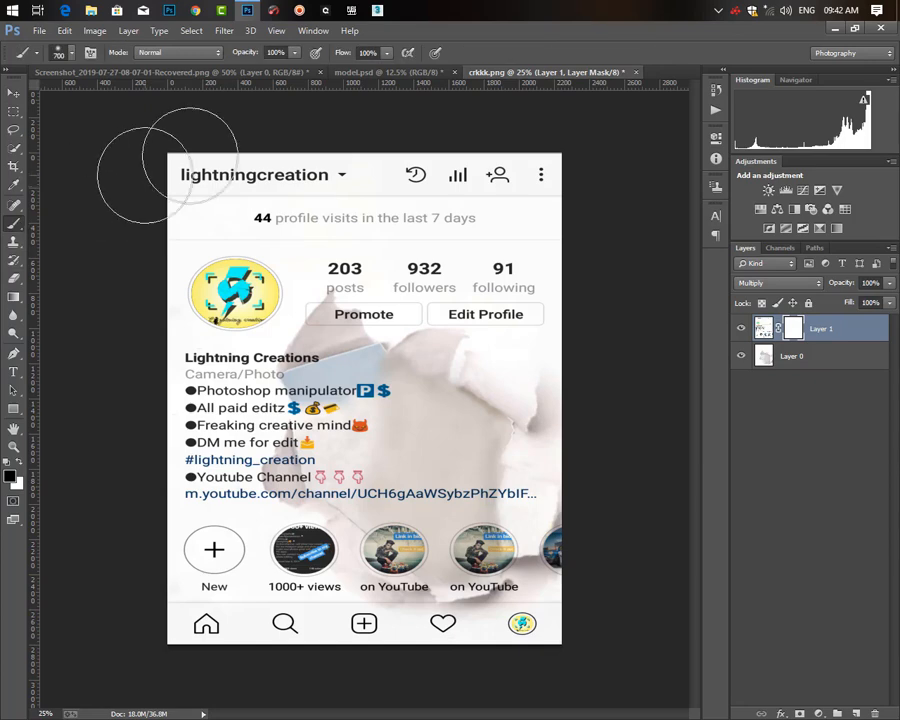
{"action": "left_click", "coordinate": [72, 54]}
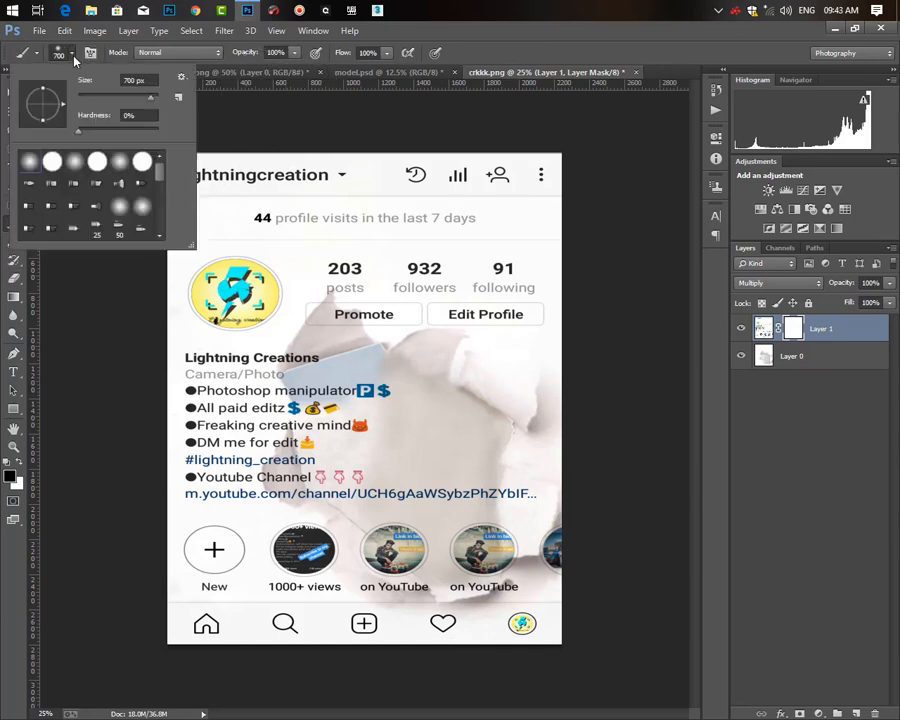
{"action": "left_click", "coordinate": [72, 55]}
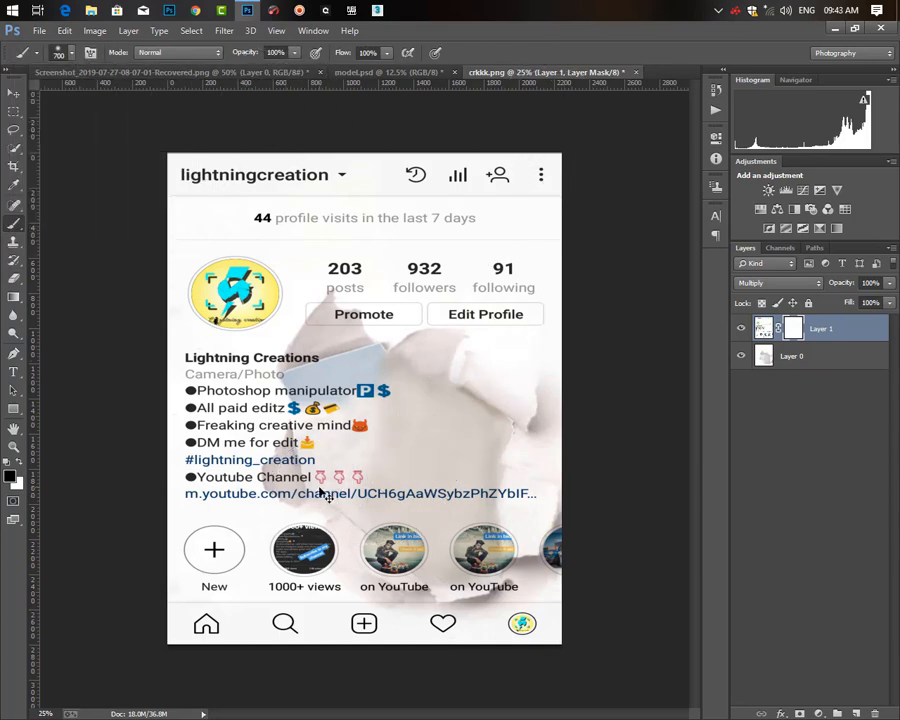
{"action": "key", "text": "ctrl+plus"}
{"action": "key", "text": "ctrl+plus"}
{"action": "key", "text": "ctrl+plus"}
{"action": "key", "text": "bracketleft"}
{"action": "key", "text": "bracketleft"}
{"action": "key", "text": "bracketleft"}
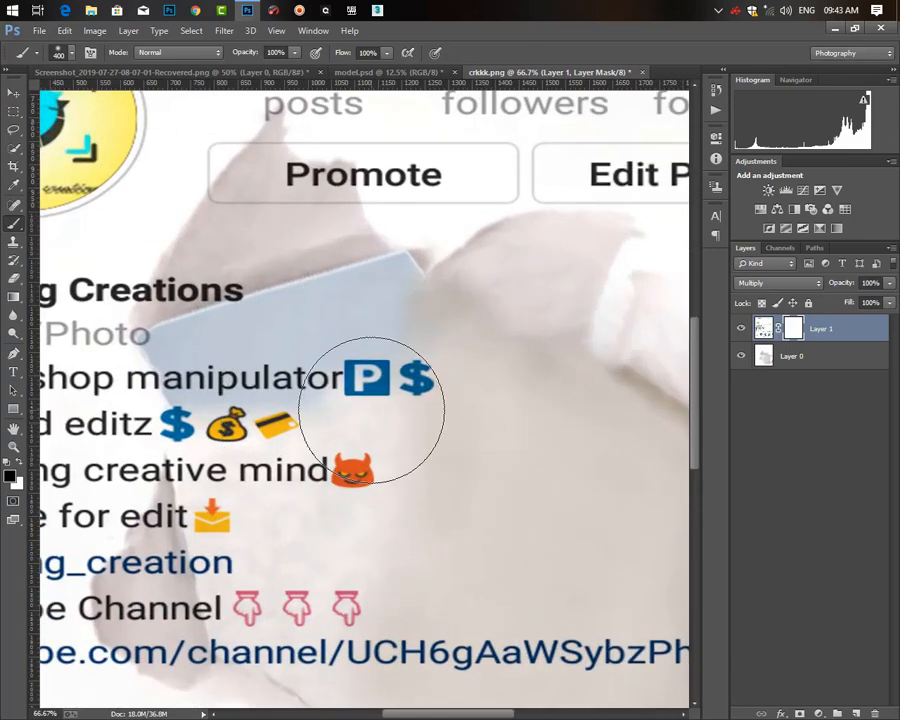
{"action": "key", "text": "bracketleft"}
{"action": "key", "text": "bracketleft"}
{"action": "mouse_move", "coordinate": [382, 402]}
{"action": "left_mouse_down"}
{"action": "mouse_move", "coordinate": [335, 425]}
{"action": "mouse_move", "coordinate": [345, 400]}
{"action": "mouse_move", "coordinate": [384, 488]}
{"action": "mouse_move", "coordinate": [435, 402]}
{"action": "mouse_move", "coordinate": [425, 422]}
{"action": "mouse_move", "coordinate": [443, 517]}
{"action": "mouse_move", "coordinate": [394, 464]}
{"action": "left_mouse_up"}
{"action": "left_click_drag", "start_coordinate": [357, 266], "coordinate": [298, 53]}
{"action": "mouse_move", "coordinate": [473, 428]}
{"action": "left_mouse_down"}
{"action": "mouse_move", "coordinate": [473, 385]}
{"action": "mouse_move", "coordinate": [440, 378]}
{"action": "mouse_move", "coordinate": [433, 409]}
{"action": "mouse_move", "coordinate": [390, 405]}
{"action": "mouse_move", "coordinate": [368, 359]}
{"action": "mouse_move", "coordinate": [386, 396]}
{"action": "mouse_move", "coordinate": [510, 419]}
{"action": "mouse_move", "coordinate": [564, 472]}
{"action": "mouse_move", "coordinate": [613, 398]}
{"action": "mouse_move", "coordinate": [536, 461]}
{"action": "mouse_move", "coordinate": [382, 371]}
{"action": "mouse_move", "coordinate": [322, 424]}
{"action": "mouse_move", "coordinate": [300, 406]}
{"action": "mouse_move", "coordinate": [279, 417]}
{"action": "mouse_move", "coordinate": [242, 410]}
{"action": "mouse_move", "coordinate": [286, 458]}
{"action": "mouse_move", "coordinate": [191, 400]}
{"action": "mouse_move", "coordinate": [231, 444]}
{"action": "mouse_move", "coordinate": [194, 425]}
{"action": "left_mouse_up"}
Step: Mask out the screenshot text and highlight circle along the hole's lower-left torn edge with a 100 px black brush
{"action": "key", "text": "bracketleft"}
{"action": "key", "text": "bracketleft"}
{"action": "key", "text": "bracketleft"}
{"action": "key", "text": "bracketleft"}
{"action": "key", "text": "bracketleft"}
{"action": "mouse_move", "coordinate": [270, 495]}
{"action": "left_mouse_down"}
{"action": "mouse_move", "coordinate": [323, 534]}
{"action": "mouse_move", "coordinate": [416, 558]}
{"action": "mouse_move", "coordinate": [378, 555]}
{"action": "mouse_move", "coordinate": [409, 481]}
{"action": "left_mouse_up"}
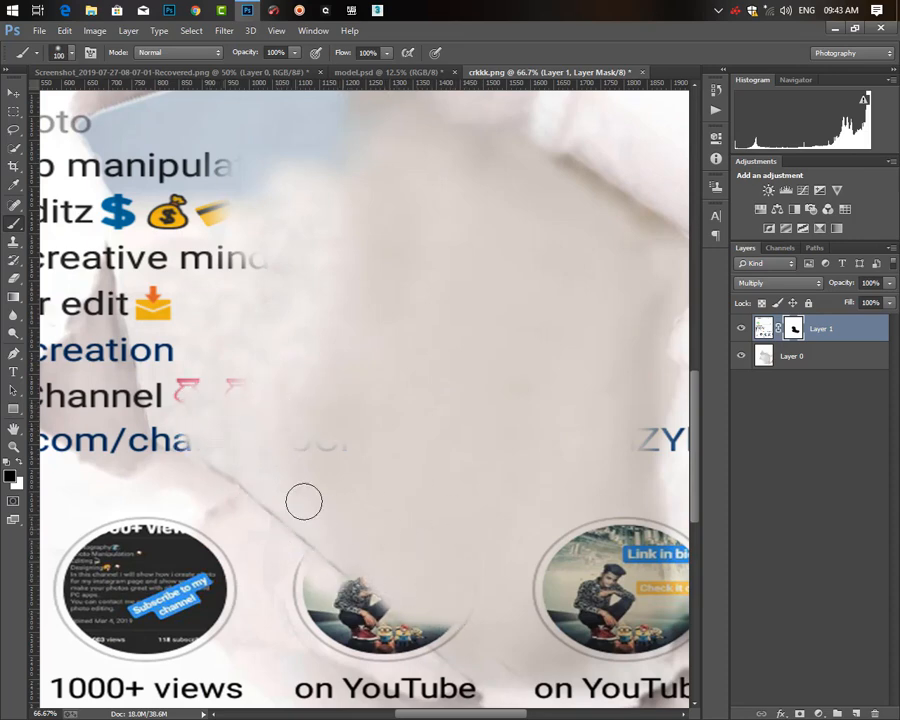
{"action": "mouse_move", "coordinate": [304, 501]}
{"action": "left_mouse_down"}
{"action": "mouse_move", "coordinate": [461, 638]}
{"action": "mouse_move", "coordinate": [412, 609]}
{"action": "mouse_move", "coordinate": [400, 617]}
{"action": "mouse_move", "coordinate": [295, 503]}
{"action": "left_mouse_up"}
{"action": "key", "text": "space"}
{"action": "left_click_drag", "start_coordinate": [428, 477], "coordinate": [485, 287]}
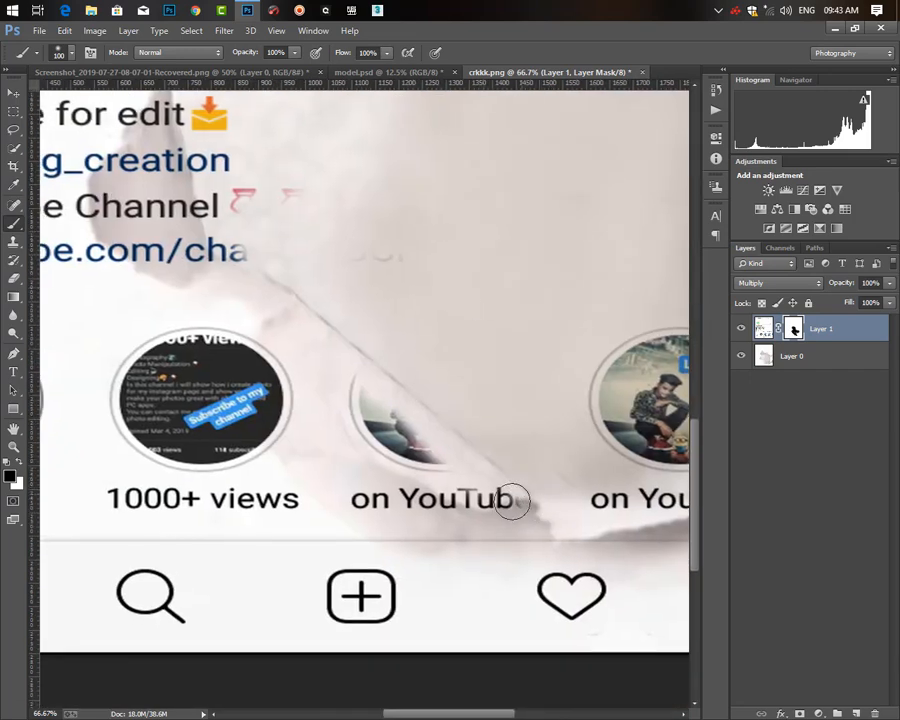
{"action": "mouse_move", "coordinate": [512, 500]}
{"action": "left_mouse_down"}
{"action": "mouse_move", "coordinate": [416, 468]}
{"action": "mouse_move", "coordinate": [363, 378]}
{"action": "mouse_move", "coordinate": [372, 444]}
{"action": "mouse_move", "coordinate": [511, 518]}
{"action": "mouse_move", "coordinate": [462, 484]}
{"action": "left_mouse_up"}
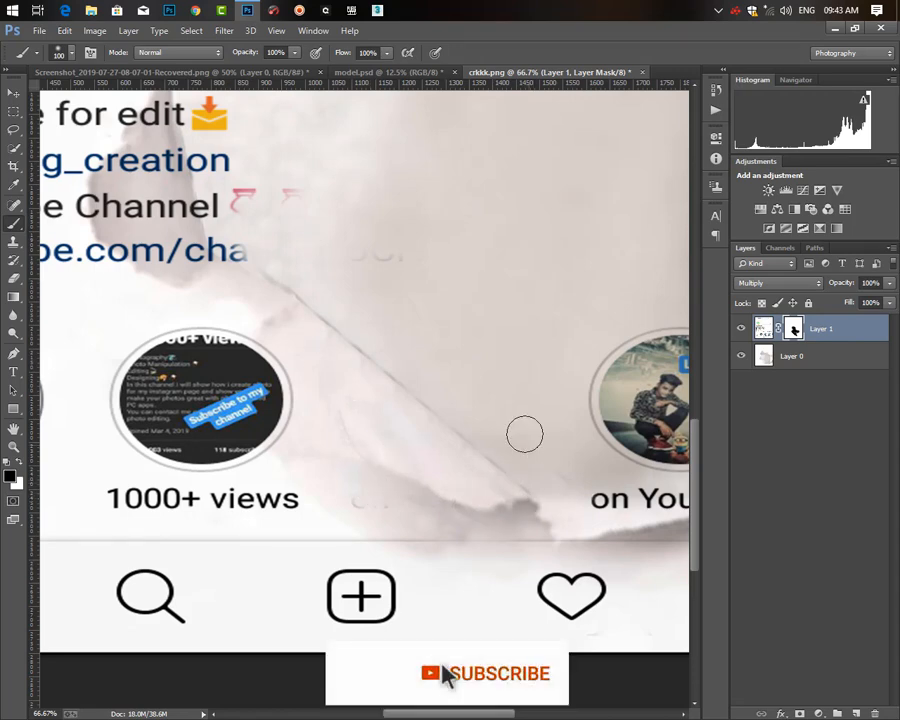
Step: Mask out the remaining screenshot content over the right side of the hole and its torn flaps with a 70 px brush
{"action": "key", "text": "space"}
{"action": "left_click_drag", "start_coordinate": [541, 388], "coordinate": [290, 289]}
{"action": "mouse_move", "coordinate": [365, 403]}
{"action": "left_mouse_down"}
{"action": "mouse_move", "coordinate": [466, 402]}
{"action": "mouse_move", "coordinate": [498, 311]}
{"action": "mouse_move", "coordinate": [410, 301]}
{"action": "mouse_move", "coordinate": [452, 378]}
{"action": "left_mouse_up"}
{"action": "mouse_move", "coordinate": [512, 298]}
{"action": "left_mouse_down"}
{"action": "mouse_move", "coordinate": [466, 256]}
{"action": "mouse_move", "coordinate": [453, 228]}
{"action": "mouse_move", "coordinate": [384, 254]}
{"action": "mouse_move", "coordinate": [408, 298]}
{"action": "mouse_move", "coordinate": [350, 295]}
{"action": "mouse_move", "coordinate": [401, 340]}
{"action": "mouse_move", "coordinate": [405, 364]}
{"action": "mouse_move", "coordinate": [401, 330]}
{"action": "mouse_move", "coordinate": [328, 328]}
{"action": "mouse_move", "coordinate": [278, 504]}
{"action": "left_mouse_up"}
{"action": "key", "text": "space"}
{"action": "mouse_move", "coordinate": [350, 368]}
{"action": "left_mouse_down"}
{"action": "mouse_move", "coordinate": [403, 361]}
{"action": "mouse_move", "coordinate": [338, 365]}
{"action": "mouse_move", "coordinate": [464, 348]}
{"action": "mouse_move", "coordinate": [387, 341]}
{"action": "mouse_move", "coordinate": [382, 289]}
{"action": "left_mouse_up"}
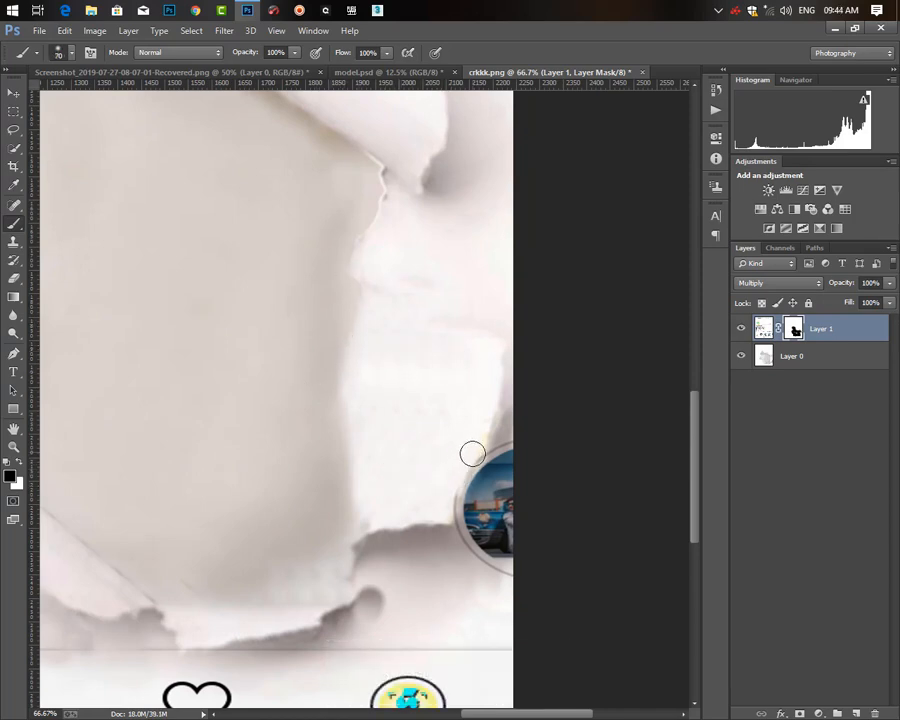
{"action": "left_click_drag", "start_coordinate": [472, 454], "coordinate": [446, 526]}
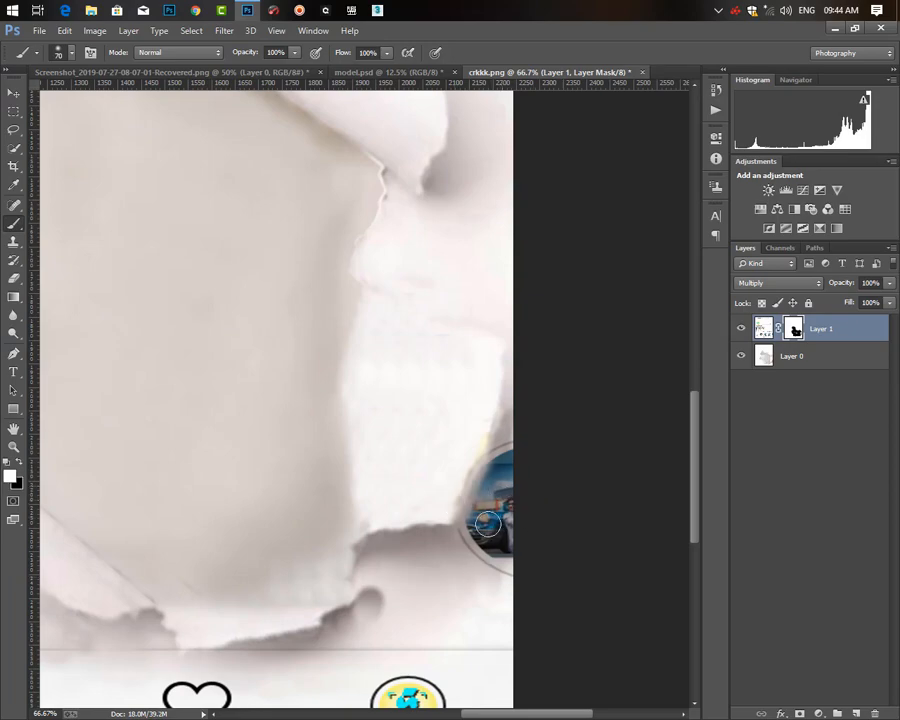
{"action": "scroll", "coordinate": [260, 464], "scroll_direction": "down", "scroll_amount": 4}
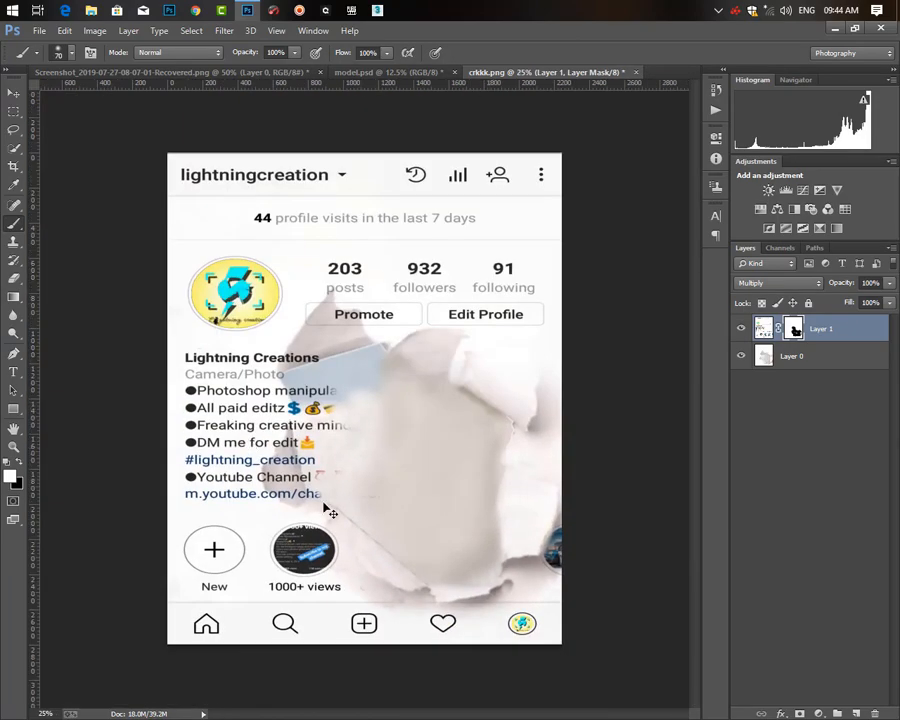
{"action": "scroll", "coordinate": [233, 545], "scroll_direction": "up", "scroll_amount": 4}
{"action": "left_click_drag", "start_coordinate": [254, 516], "coordinate": [414, 369]}
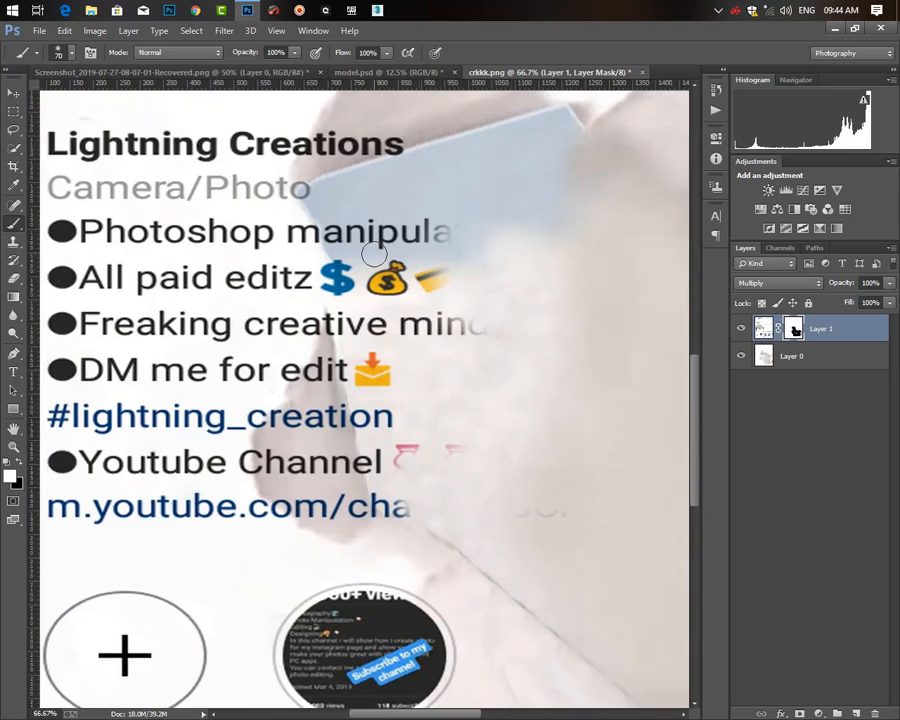
{"action": "key", "text": "bracketright"}
{"action": "key", "text": "bracketright"}
{"action": "left_click_drag", "start_coordinate": [500, 236], "coordinate": [530, 232]}
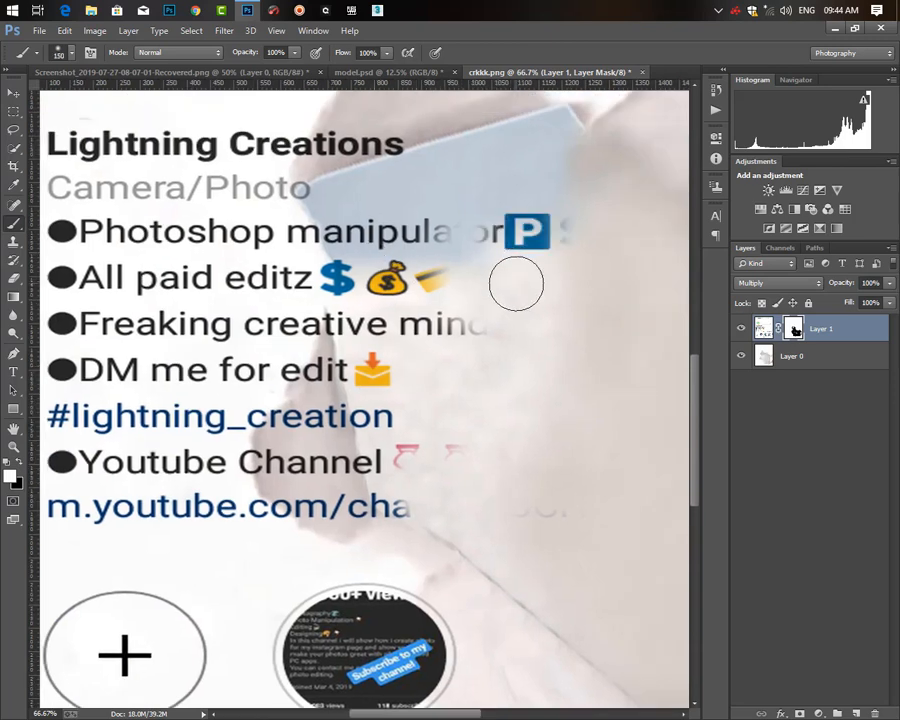
Step: Mask out the bio text over the blue patch and the hole's left interior in black, refining the patch's corner at 80 px
{"action": "key", "text": "x"}
{"action": "mouse_move", "coordinate": [516, 284]}
{"action": "left_mouse_down"}
{"action": "mouse_move", "coordinate": [542, 332]}
{"action": "mouse_move", "coordinate": [517, 335]}
{"action": "mouse_move", "coordinate": [506, 260]}
{"action": "mouse_move", "coordinate": [488, 300]}
{"action": "mouse_move", "coordinate": [451, 245]}
{"action": "mouse_move", "coordinate": [434, 267]}
{"action": "mouse_move", "coordinate": [422, 265]}
{"action": "mouse_move", "coordinate": [424, 228]}
{"action": "mouse_move", "coordinate": [512, 224]}
{"action": "mouse_move", "coordinate": [454, 278]}
{"action": "mouse_move", "coordinate": [444, 322]}
{"action": "mouse_move", "coordinate": [405, 270]}
{"action": "mouse_move", "coordinate": [392, 284]}
{"action": "mouse_move", "coordinate": [408, 293]}
{"action": "mouse_move", "coordinate": [445, 371]}
{"action": "mouse_move", "coordinate": [453, 420]}
{"action": "mouse_move", "coordinate": [363, 310]}
{"action": "mouse_move", "coordinate": [395, 396]}
{"action": "mouse_move", "coordinate": [403, 467]}
{"action": "mouse_move", "coordinate": [397, 445]}
{"action": "mouse_move", "coordinate": [425, 510]}
{"action": "mouse_move", "coordinate": [392, 503]}
{"action": "mouse_move", "coordinate": [410, 512]}
{"action": "mouse_move", "coordinate": [416, 497]}
{"action": "mouse_move", "coordinate": [409, 431]}
{"action": "mouse_move", "coordinate": [371, 352]}
{"action": "mouse_move", "coordinate": [375, 289]}
{"action": "mouse_move", "coordinate": [369, 310]}
{"action": "mouse_move", "coordinate": [348, 258]}
{"action": "mouse_move", "coordinate": [365, 211]}
{"action": "mouse_move", "coordinate": [351, 219]}
{"action": "mouse_move", "coordinate": [366, 255]}
{"action": "mouse_move", "coordinate": [364, 225]}
{"action": "mouse_move", "coordinate": [403, 187]}
{"action": "mouse_move", "coordinate": [383, 162]}
{"action": "mouse_move", "coordinate": [363, 155]}
{"action": "mouse_move", "coordinate": [355, 169]}
{"action": "mouse_move", "coordinate": [334, 143]}
{"action": "left_mouse_up"}
{"action": "key", "text": "bracketleft"}
{"action": "key", "text": "bracketleft"}
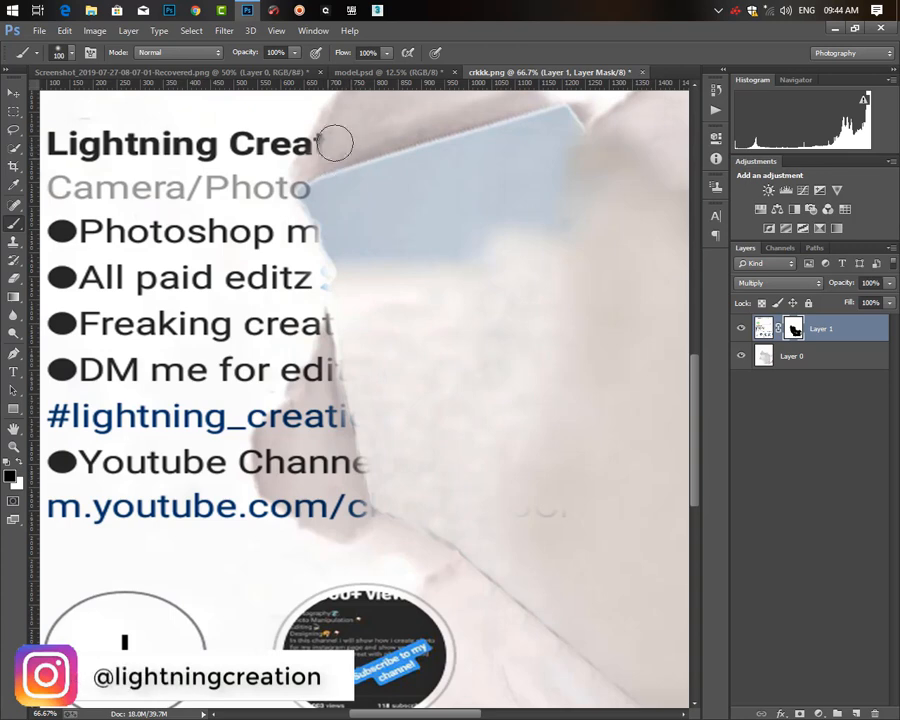
{"action": "key", "text": "bracketleft"}
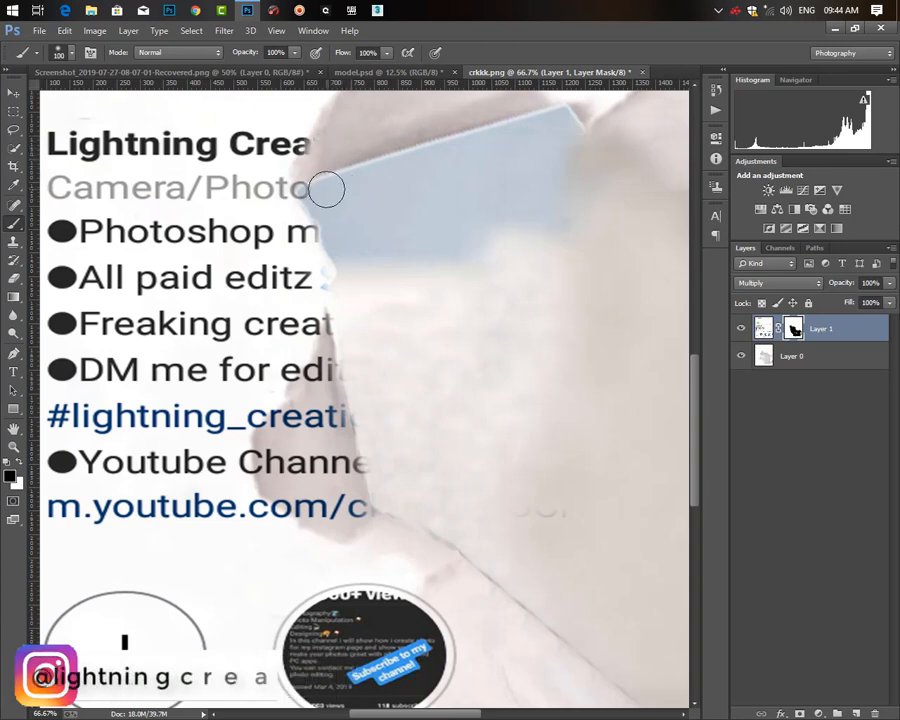
{"action": "left_click_drag", "start_coordinate": [315, 191], "coordinate": [305, 189]}
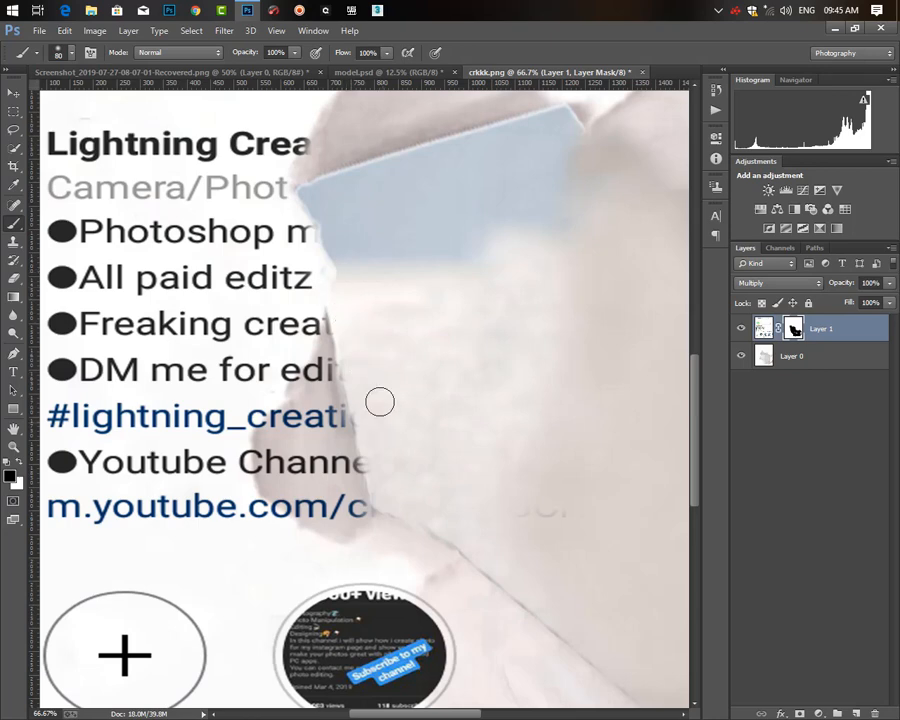
Step: Mask out the bio text over the torn flap on the hole's left edge with a 125 px brush
{"action": "key", "text": "bracketright"}
{"action": "key", "text": "bracketright"}
{"action": "key", "text": "bracketright"}
{"action": "mouse_move", "coordinate": [328, 341]}
{"action": "left_mouse_down"}
{"action": "mouse_move", "coordinate": [354, 438]}
{"action": "mouse_move", "coordinate": [375, 462]}
{"action": "mouse_move", "coordinate": [354, 482]}
{"action": "mouse_move", "coordinate": [333, 371]}
{"action": "mouse_move", "coordinate": [298, 428]}
{"action": "mouse_move", "coordinate": [306, 431]}
{"action": "mouse_move", "coordinate": [282, 457]}
{"action": "mouse_move", "coordinate": [349, 479]}
{"action": "mouse_move", "coordinate": [350, 421]}
{"action": "mouse_move", "coordinate": [325, 406]}
{"action": "mouse_move", "coordinate": [352, 506]}
{"action": "mouse_move", "coordinate": [297, 497]}
{"action": "mouse_move", "coordinate": [368, 508]}
{"action": "left_mouse_up"}
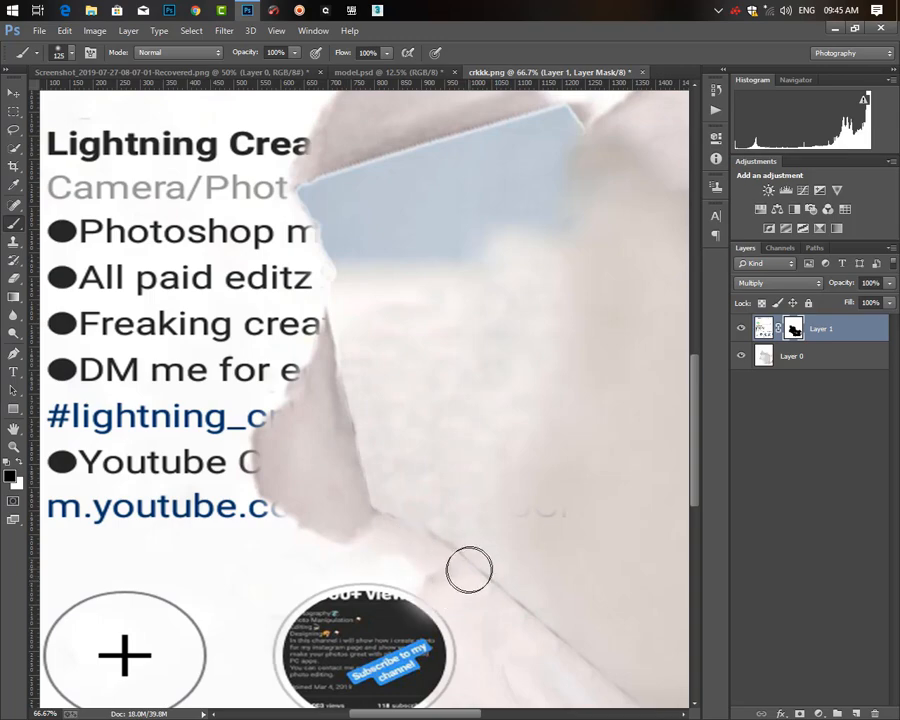
Step: Mask out the Promote button's outline and text over the hole's upper-left torn flap, reducing the black brush from 125 to 30 px
{"action": "key", "text": "ctrl+minus"}
{"action": "key", "text": "ctrl+minus"}
{"action": "key", "text": "ctrl+minus"}
{"action": "key", "text": "ctrl+minus"}
{"action": "key", "text": "ctrl+plus"}
{"action": "key", "text": "ctrl+plus"}
{"action": "key", "text": "ctrl+plus"}
{"action": "key", "text": "ctrl+plus"}
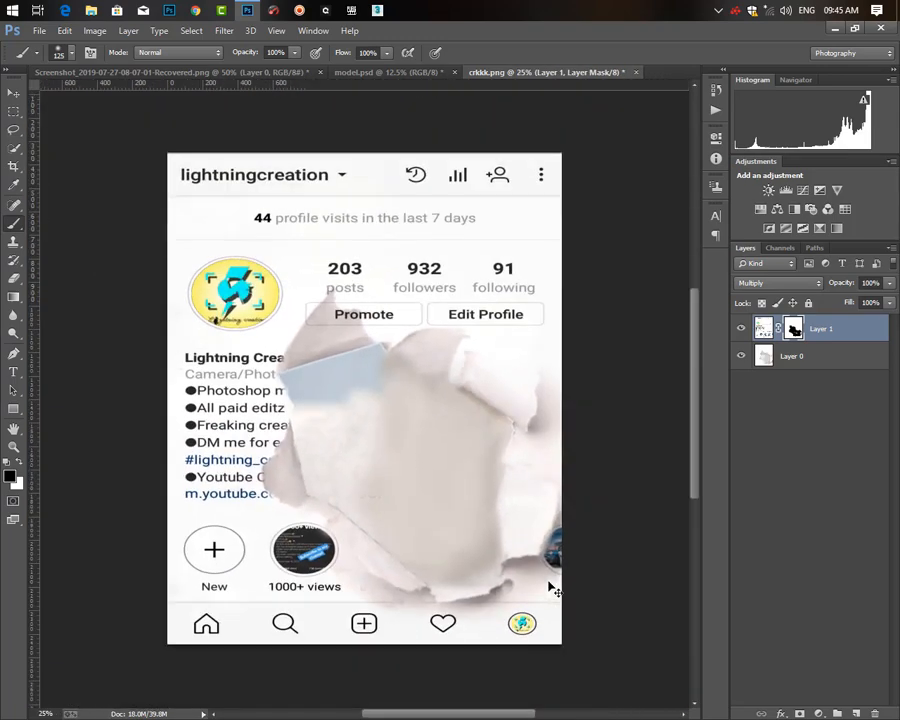
{"action": "left_click_drag", "start_coordinate": [614, 342], "coordinate": [414, 360]}
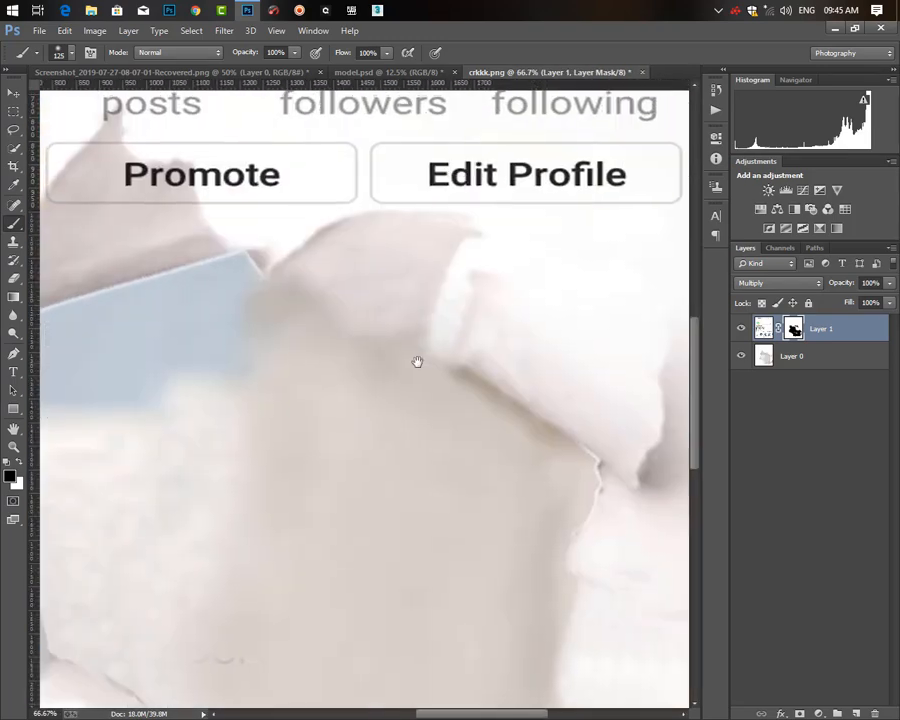
{"action": "left_click_drag", "start_coordinate": [670, 358], "coordinate": [446, 479]}
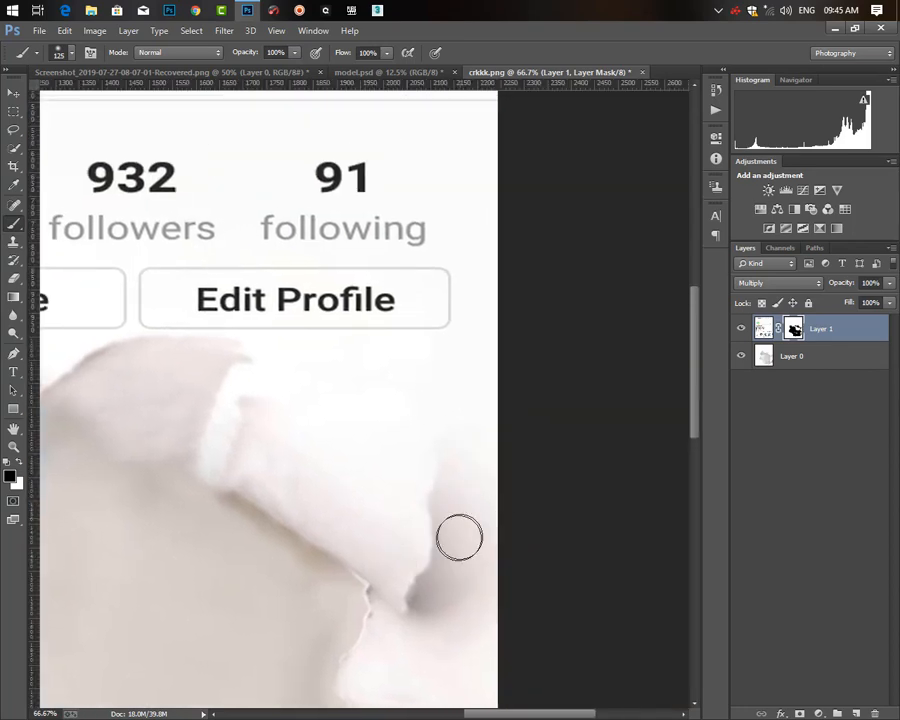
{"action": "left_click_drag", "start_coordinate": [346, 468], "coordinate": [509, 502]}
{"action": "left_click_drag", "start_coordinate": [281, 449], "coordinate": [469, 477]}
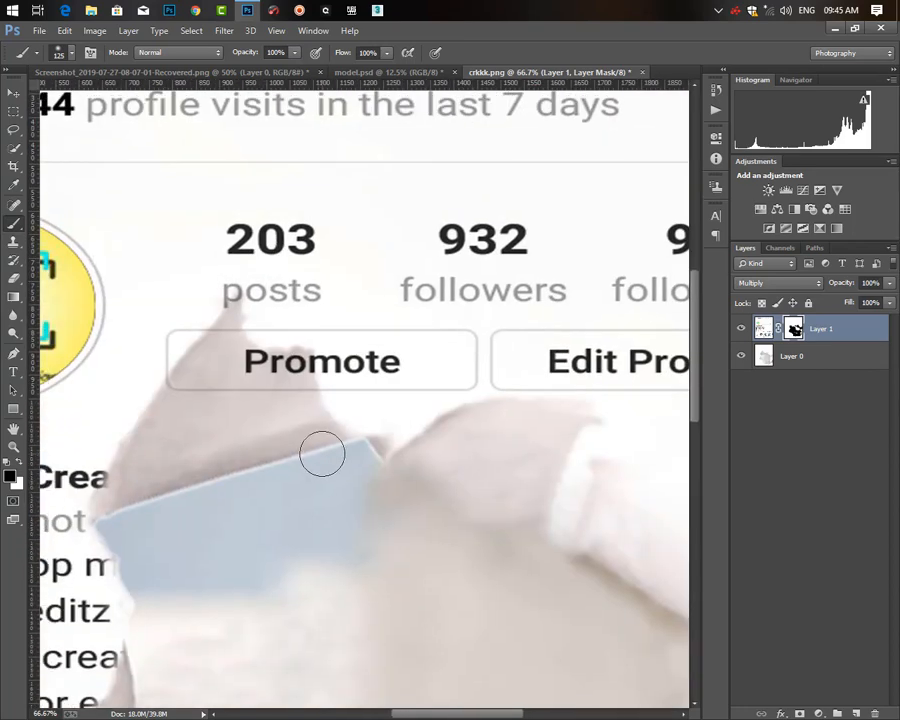
{"action": "mouse_move", "coordinate": [259, 394]}
{"action": "left_mouse_down"}
{"action": "mouse_move", "coordinate": [261, 378]}
{"action": "mouse_move", "coordinate": [189, 414]}
{"action": "left_mouse_up"}
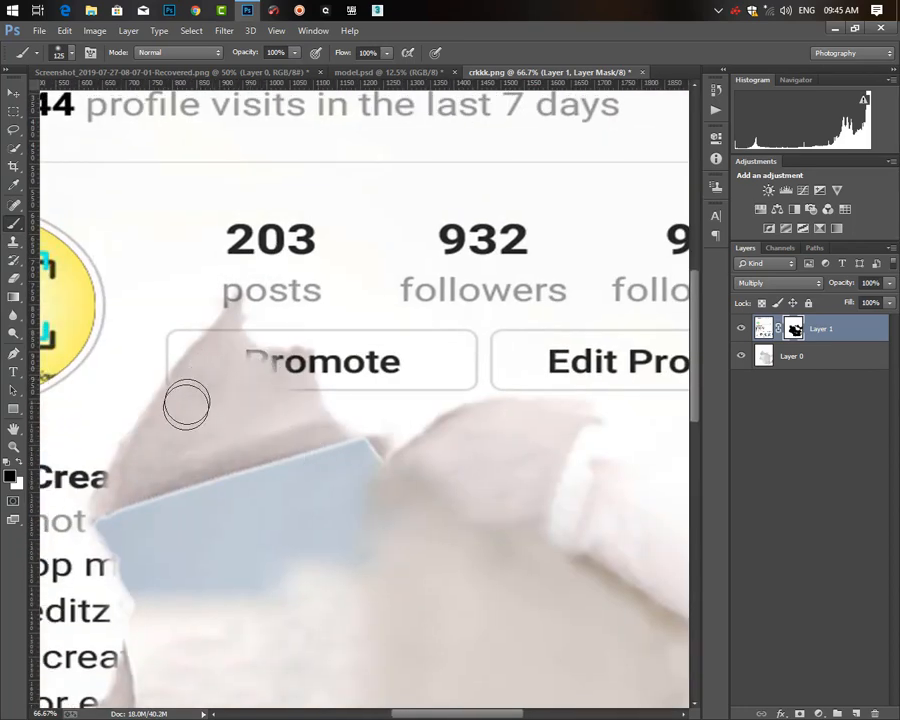
{"action": "mouse_move", "coordinate": [281, 397]}
{"action": "left_mouse_down"}
{"action": "mouse_move", "coordinate": [271, 384]}
{"action": "mouse_move", "coordinate": [287, 380]}
{"action": "mouse_move", "coordinate": [271, 382]}
{"action": "left_mouse_up"}
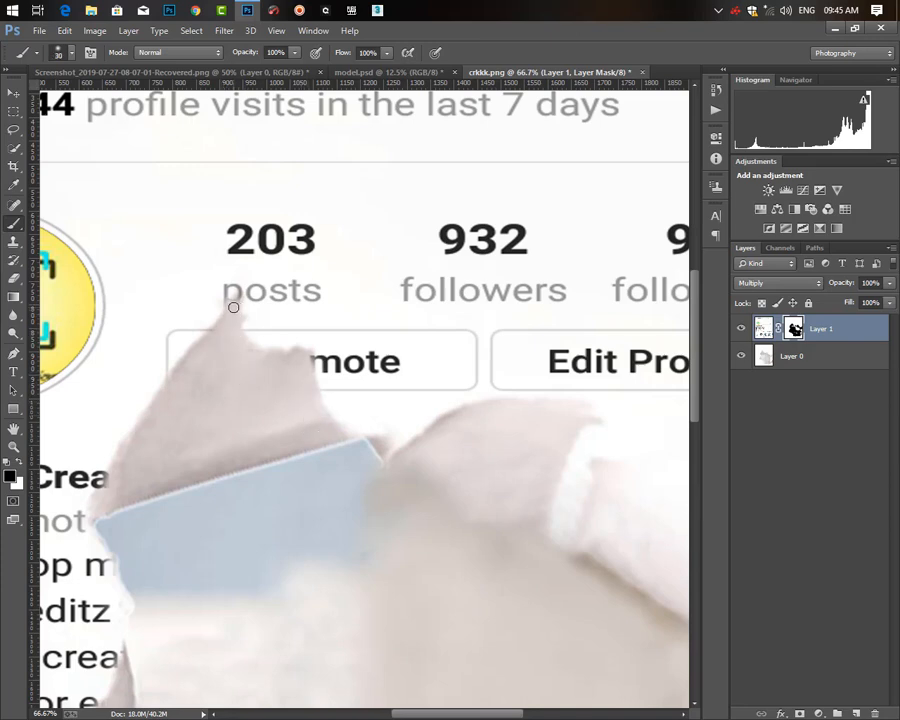
{"action": "scroll", "coordinate": [292, 418], "scroll_direction": "down", "scroll_amount": 4}
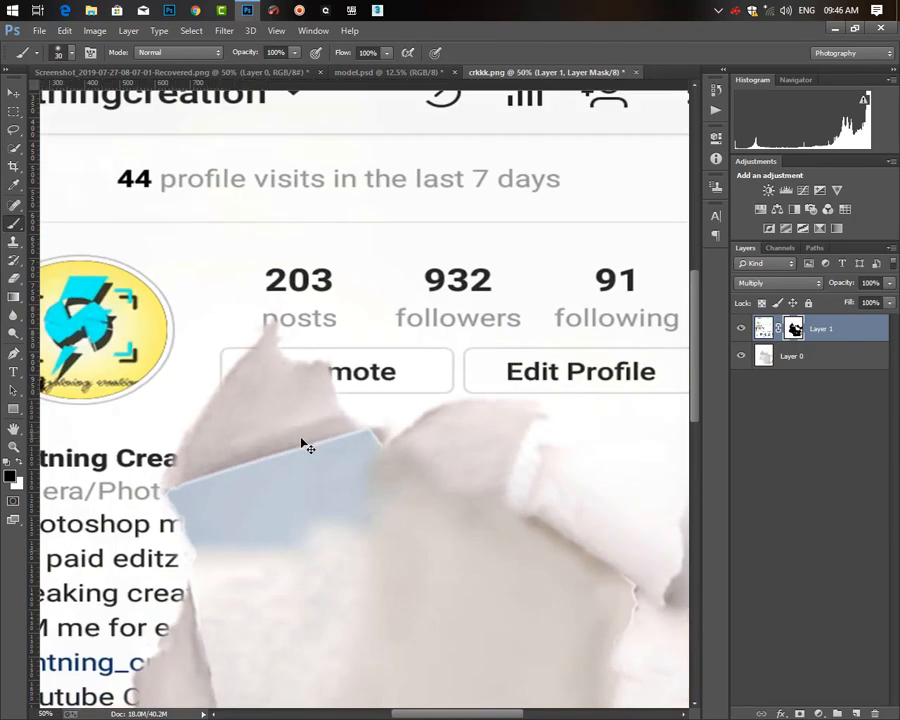
{"action": "scroll", "coordinate": [516, 566], "scroll_direction": "up", "scroll_amount": 1}
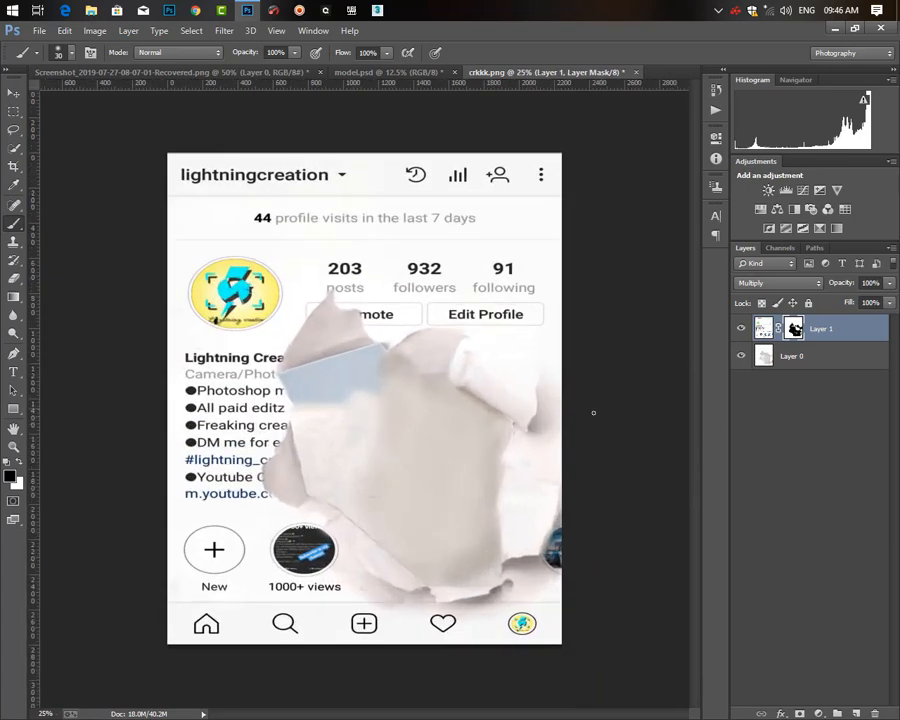
{"action": "scroll", "coordinate": [506, 430], "scroll_direction": "up", "scroll_amount": 1}
{"action": "scroll", "coordinate": [635, 460], "scroll_direction": "down", "scroll_amount": 1}
Step: Hide the Background layer in model.psd and bring the cut-out model layer into the crkkk.png document
{"action": "left_click", "coordinate": [419, 76]}
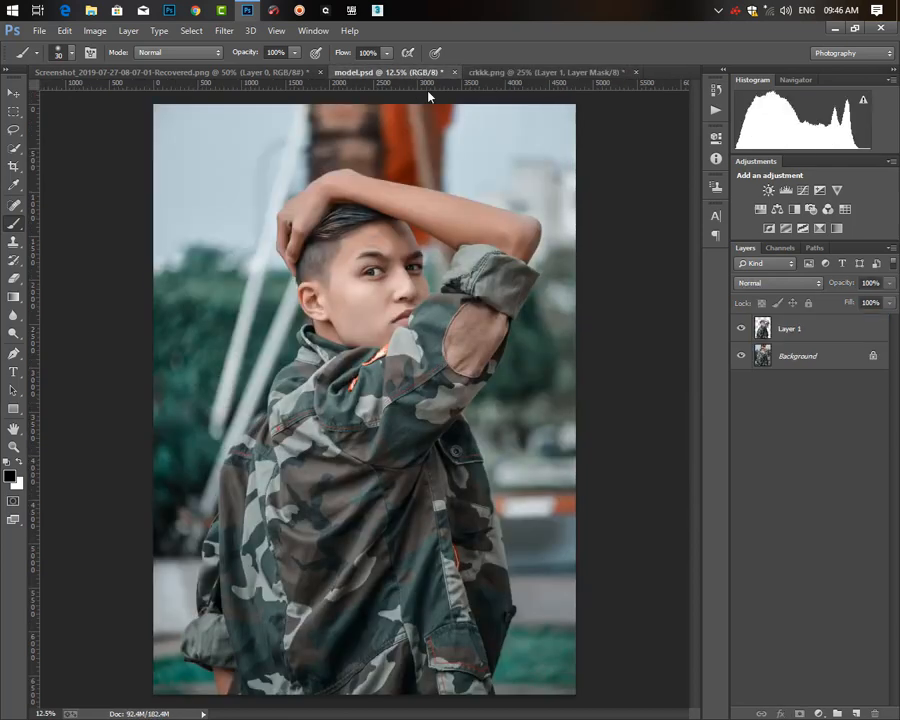
{"action": "left_click", "coordinate": [741, 356]}
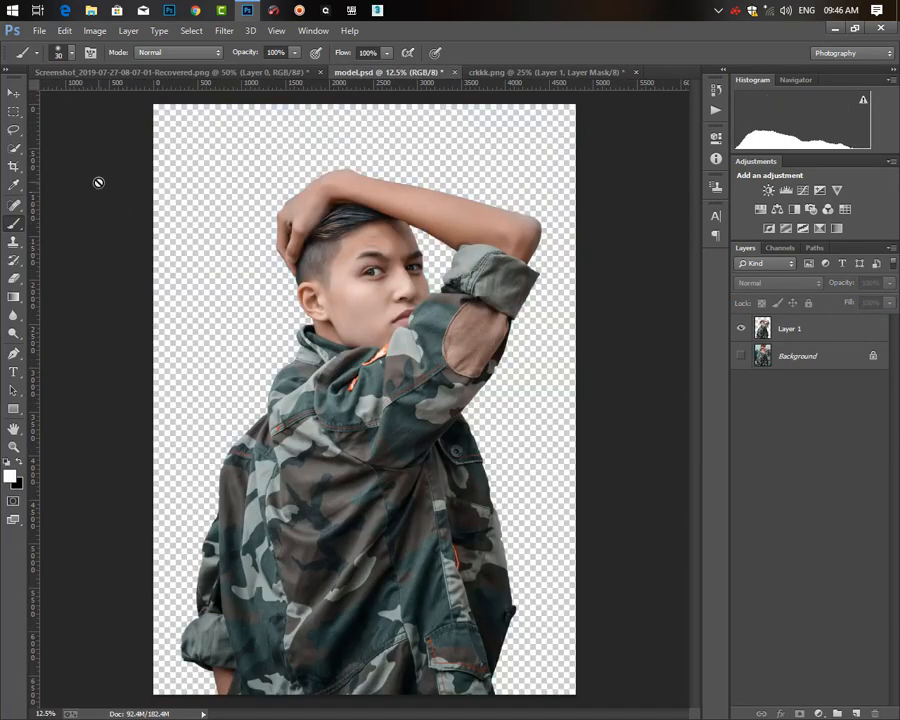
{"action": "left_click", "coordinate": [13, 91]}
{"action": "left_click", "coordinate": [795, 336]}
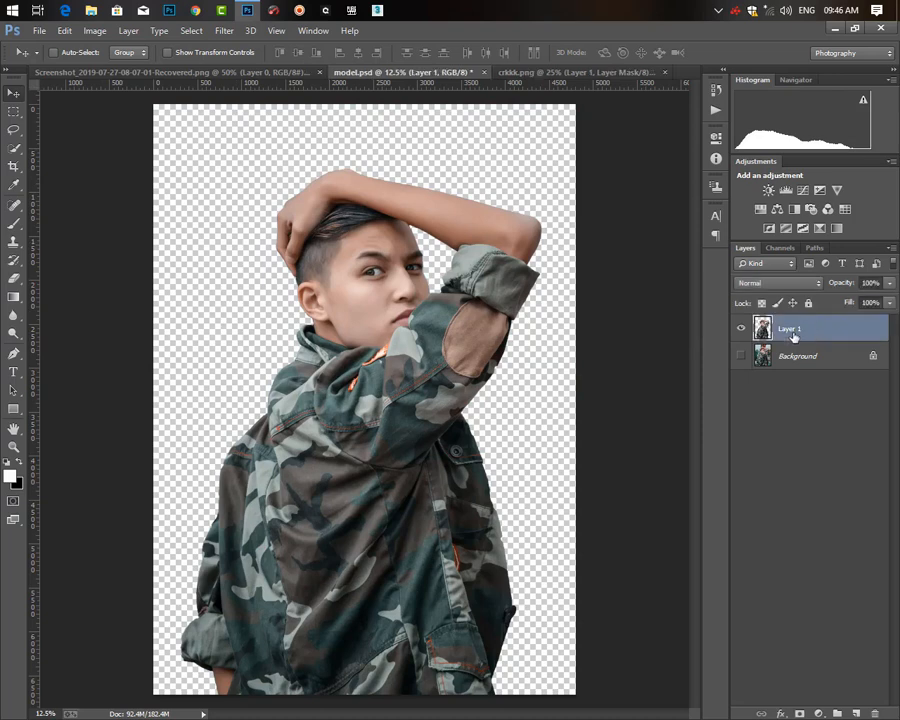
{"action": "left_click_drag", "start_coordinate": [372, 390], "coordinate": [402, 331]}
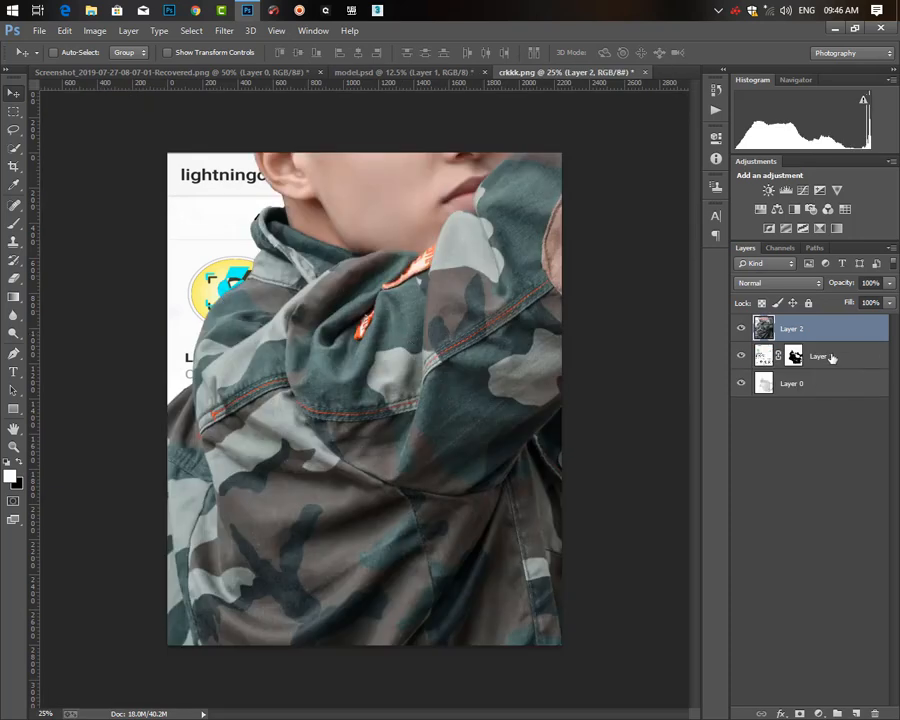
Step: Scale the model down proportionally to about 30.4% and position it over the torn hole at about X 1410, Y 1543 px
{"action": "key", "text": "ctrl+t"}
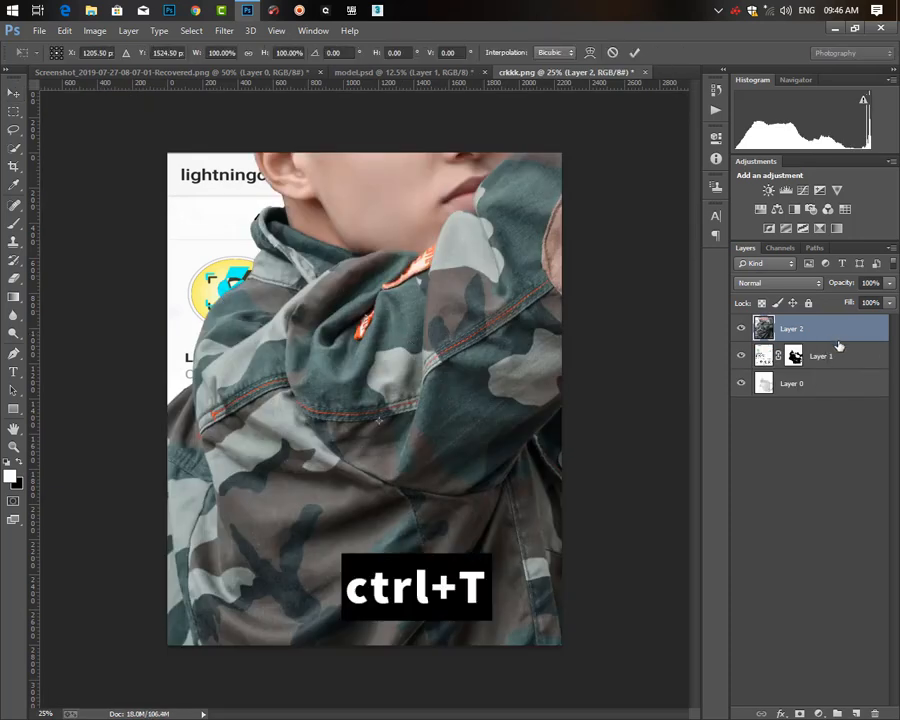
{"action": "key", "text": "ctrl+0"}
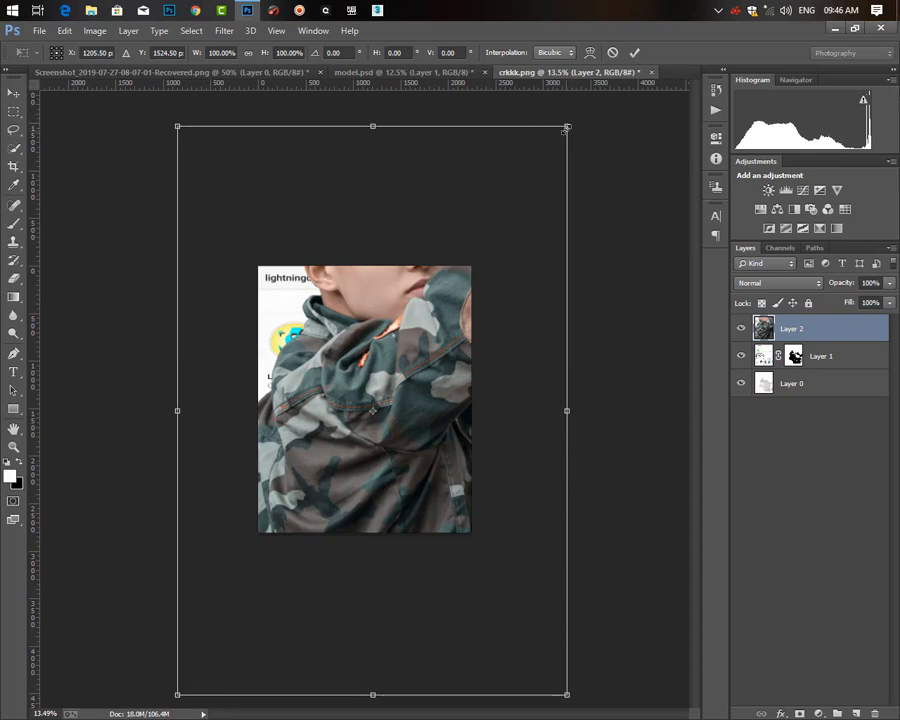
{"action": "left_click_drag", "start_coordinate": [562, 129], "coordinate": [426, 294]}
{"action": "left_click_drag", "start_coordinate": [396, 473], "coordinate": [414, 459]}
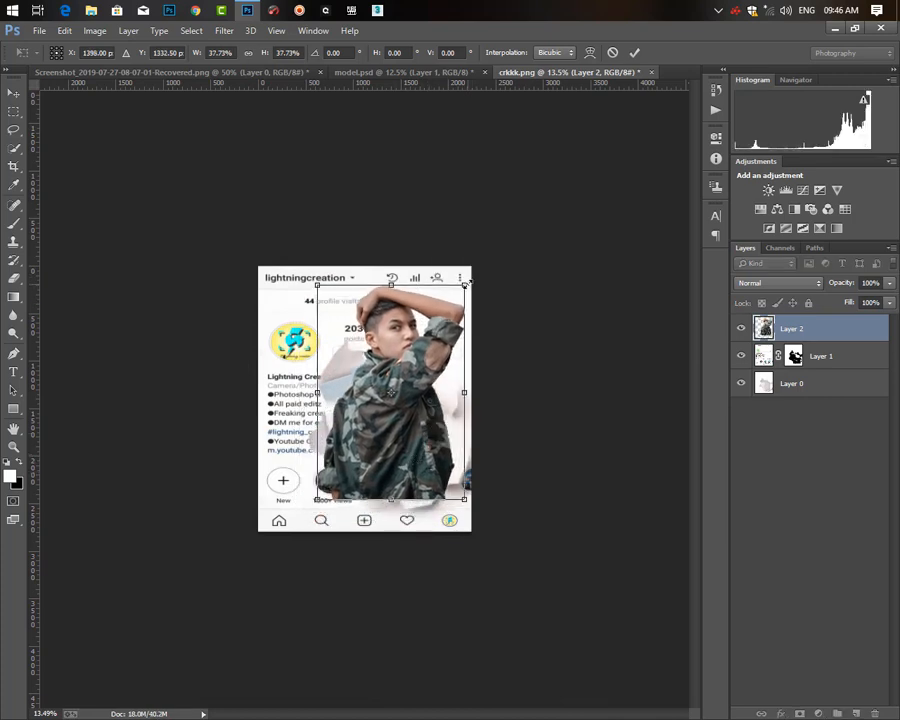
{"action": "left_click_drag", "start_coordinate": [453, 288], "coordinate": [455, 297]}
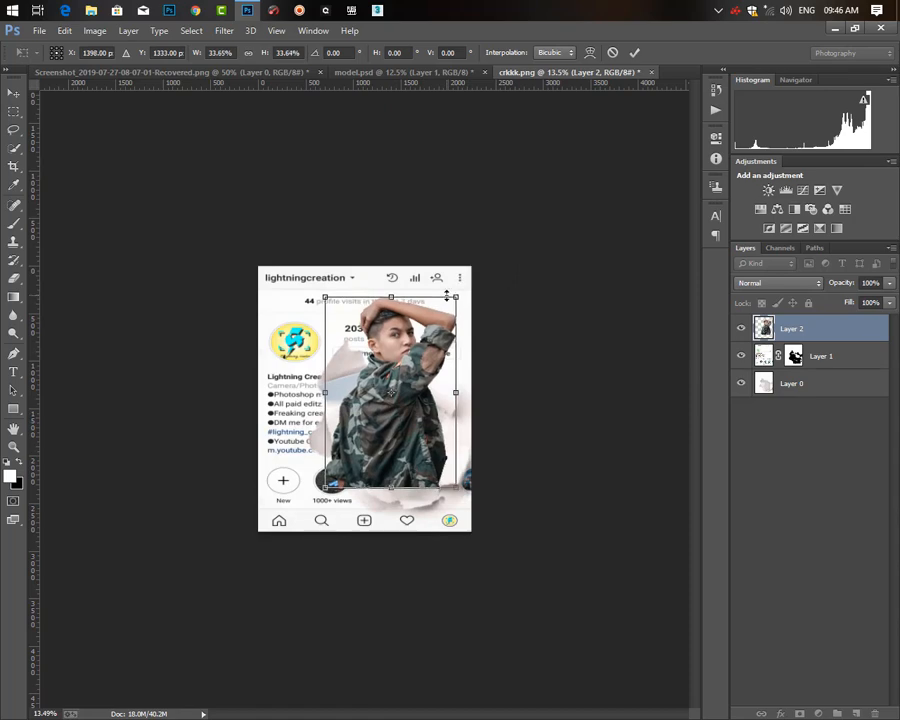
{"action": "key", "text": "ctrl+plus"}
{"action": "key", "text": "ctrl+plus"}
{"action": "key", "text": "ctrl+plus"}
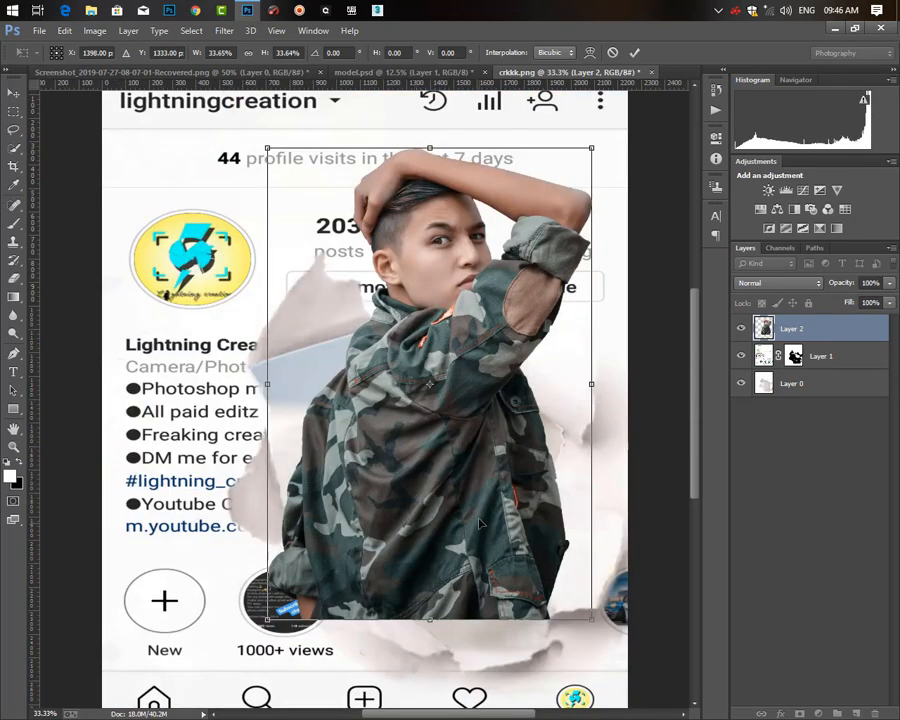
{"action": "left_click_drag", "start_coordinate": [480, 523], "coordinate": [477, 557]}
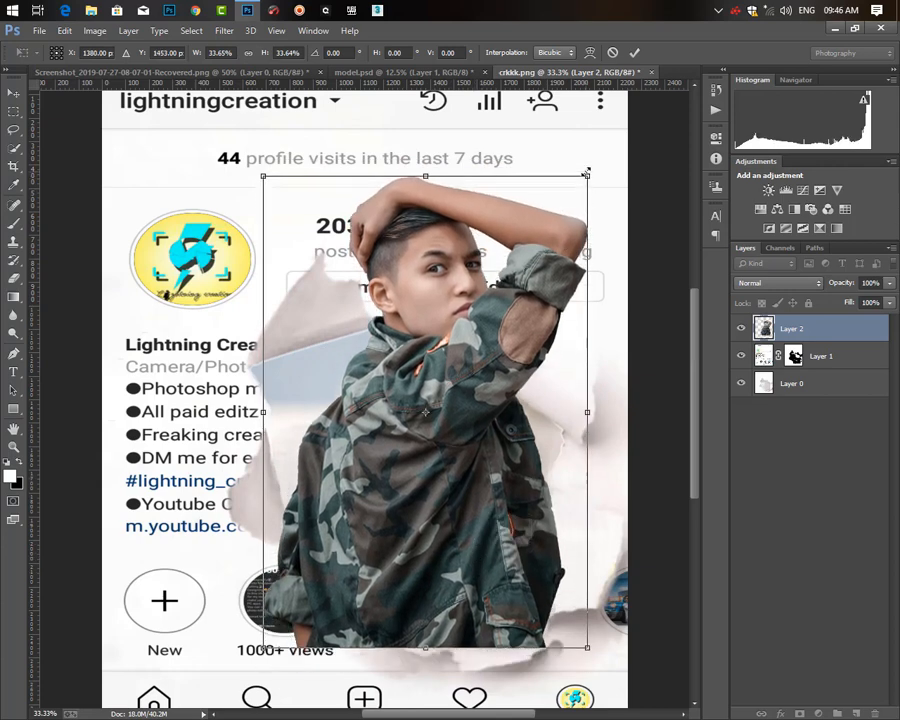
{"action": "left_click_drag", "start_coordinate": [587, 173], "coordinate": [571, 198]}
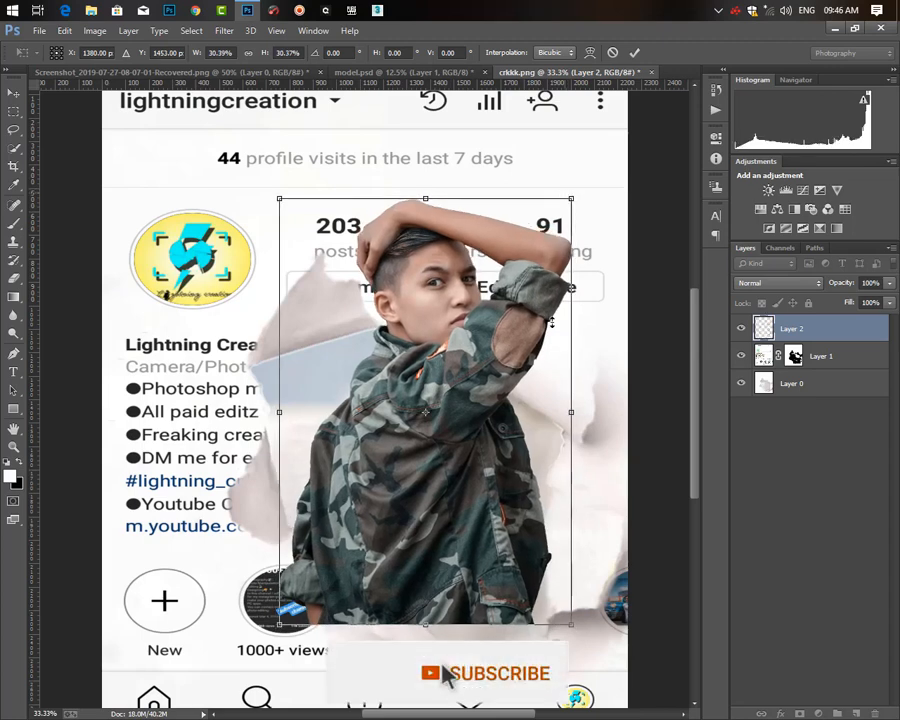
{"action": "left_click_drag", "start_coordinate": [493, 542], "coordinate": [500, 565]}
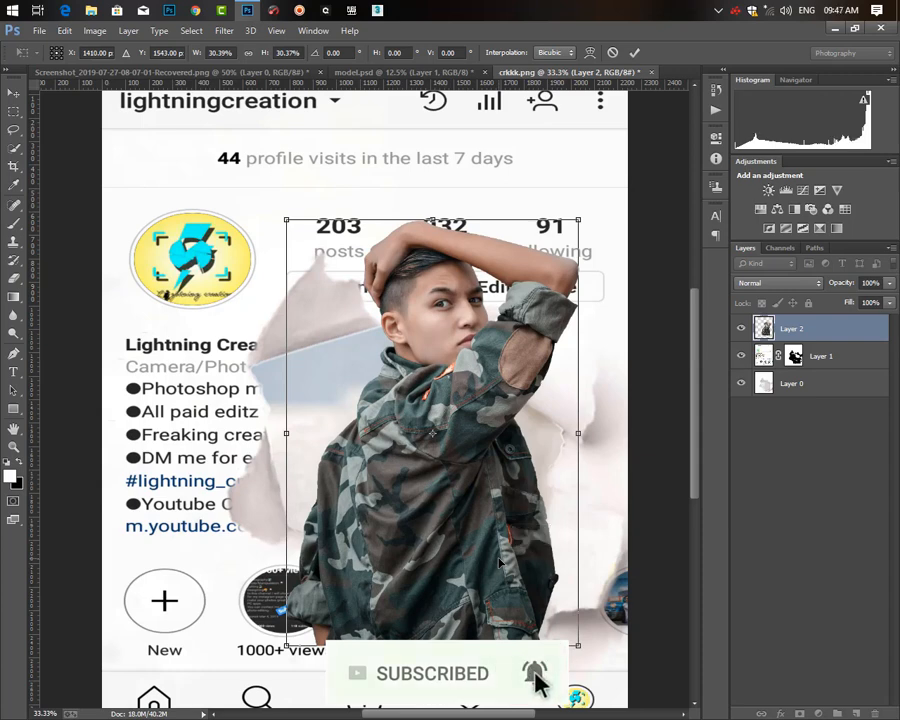
{"action": "left_click", "coordinate": [637, 53]}
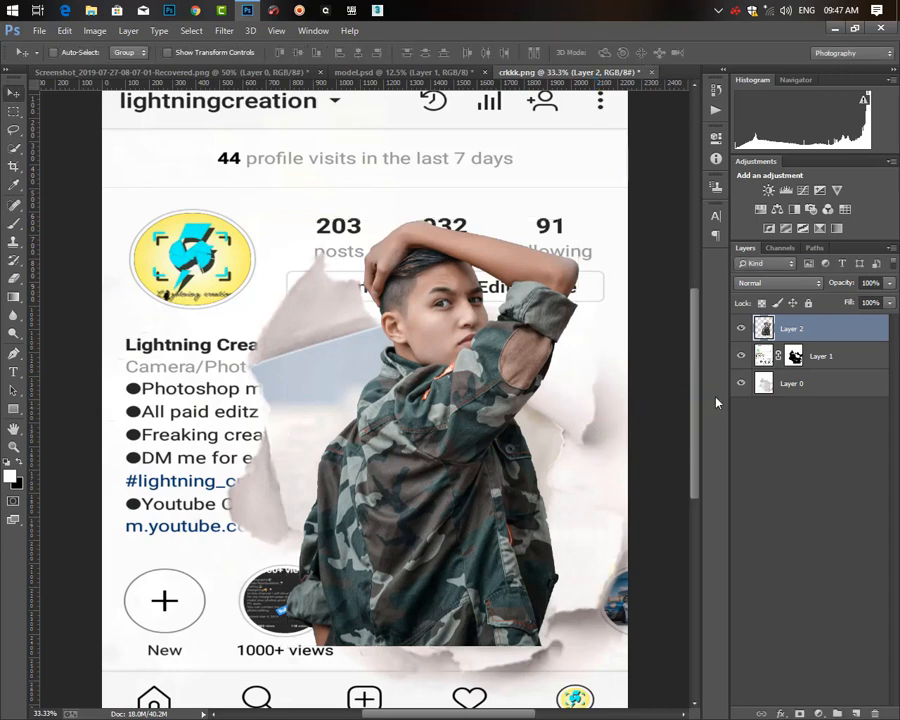
Step: Add a layer mask to the model layer and lower the layer's opacity to 25%
{"action": "left_click", "coordinate": [890, 284]}
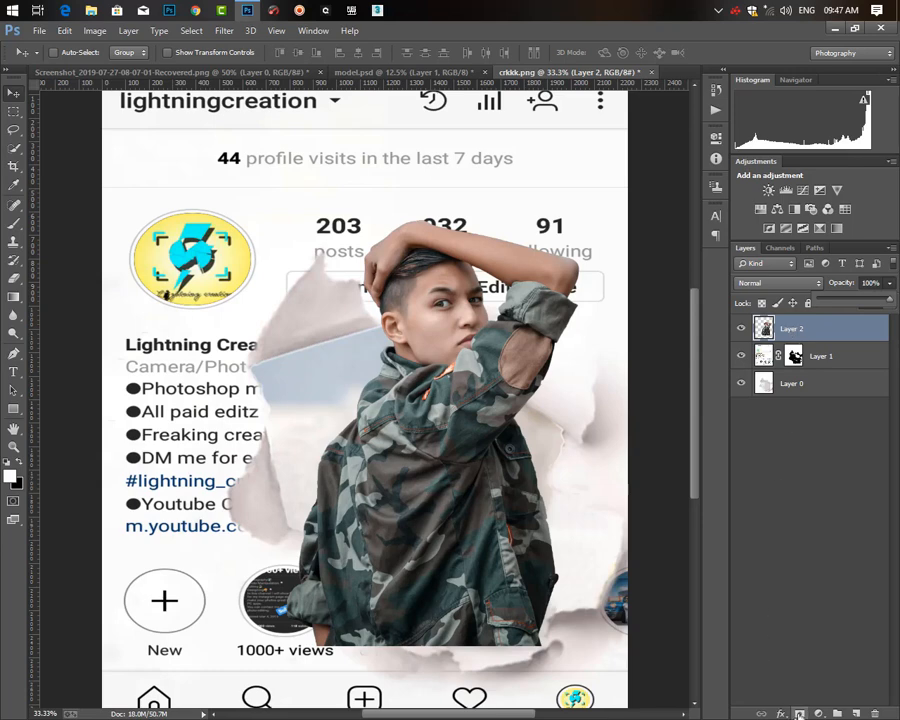
{"action": "left_click", "coordinate": [800, 714]}
{"action": "left_click", "coordinate": [891, 284]}
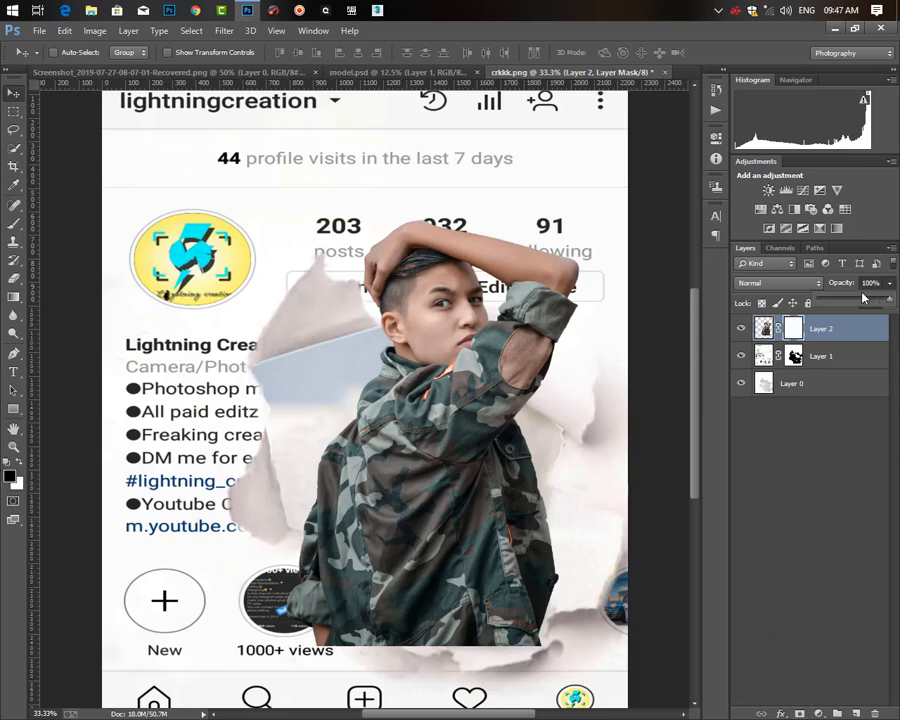
{"action": "left_click", "coordinate": [845, 300]}
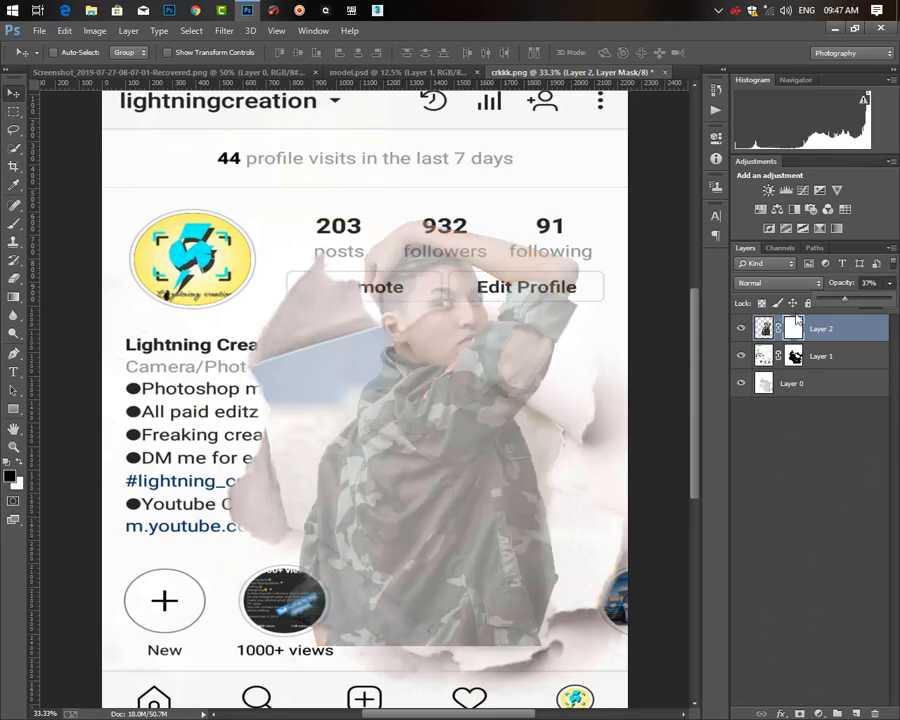
{"action": "left_click", "coordinate": [836, 300]}
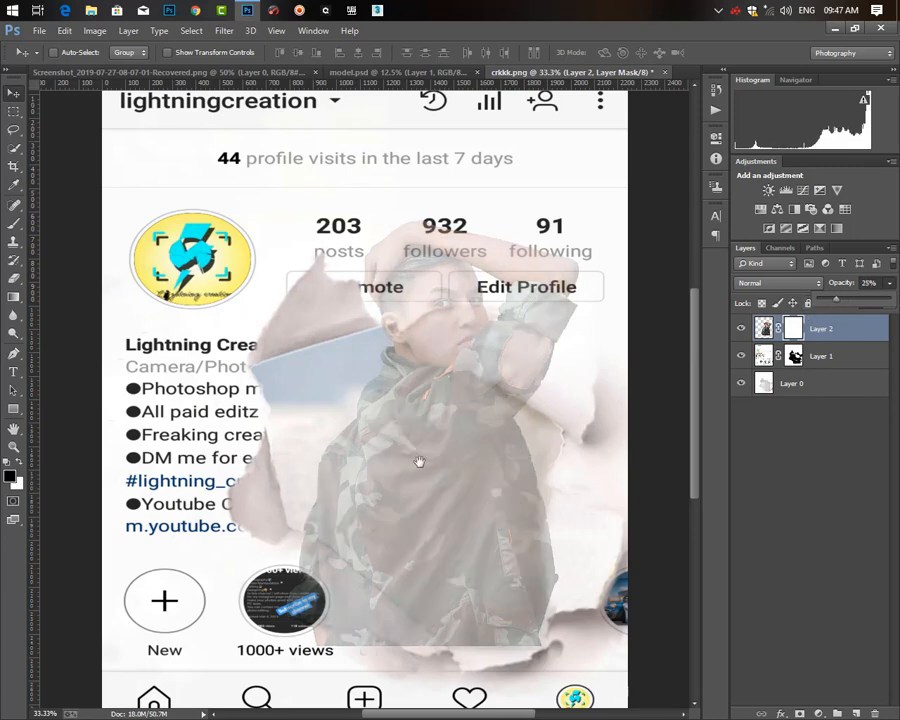
Step: Mask out the model's sleeve and jacket along the hole's lower-left torn edge in black, using 70 px and 50 px brushes
{"action": "left_click_drag", "start_coordinate": [419, 462], "coordinate": [422, 116]}
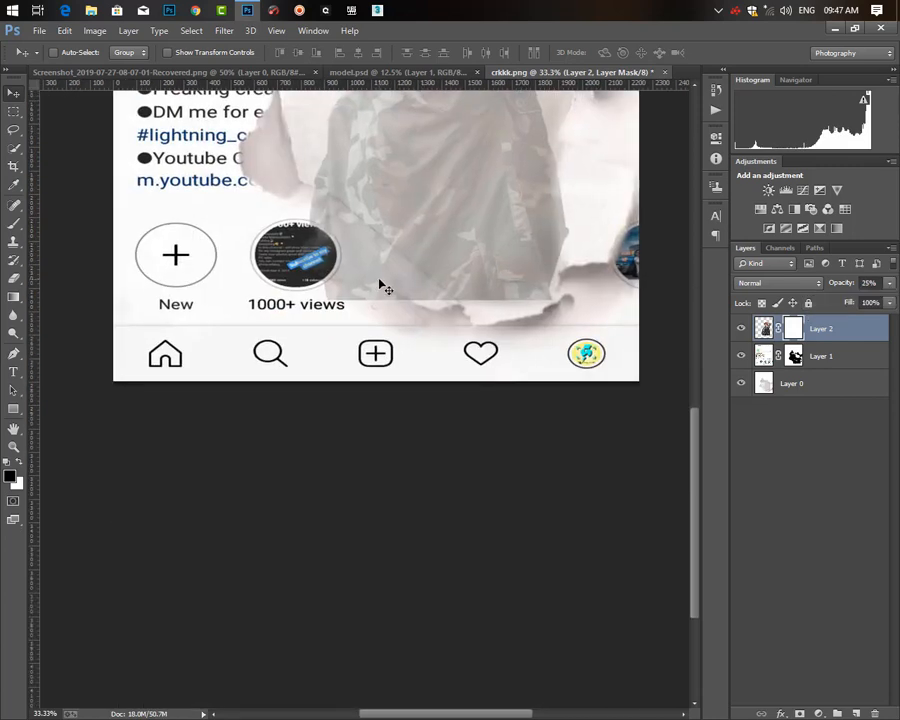
{"action": "key", "text": "ctrl+plus"}
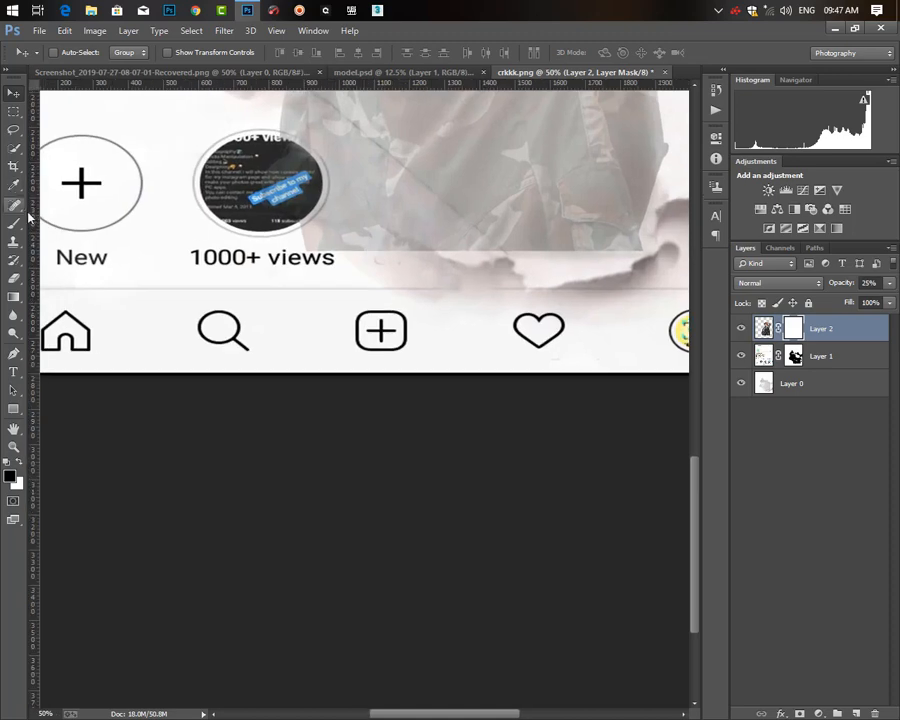
{"action": "left_click", "coordinate": [14, 222]}
{"action": "key", "text": "ctrl+plus"}
{"action": "scroll", "coordinate": [280, 394], "scroll_direction": "up", "scroll_amount": 5}
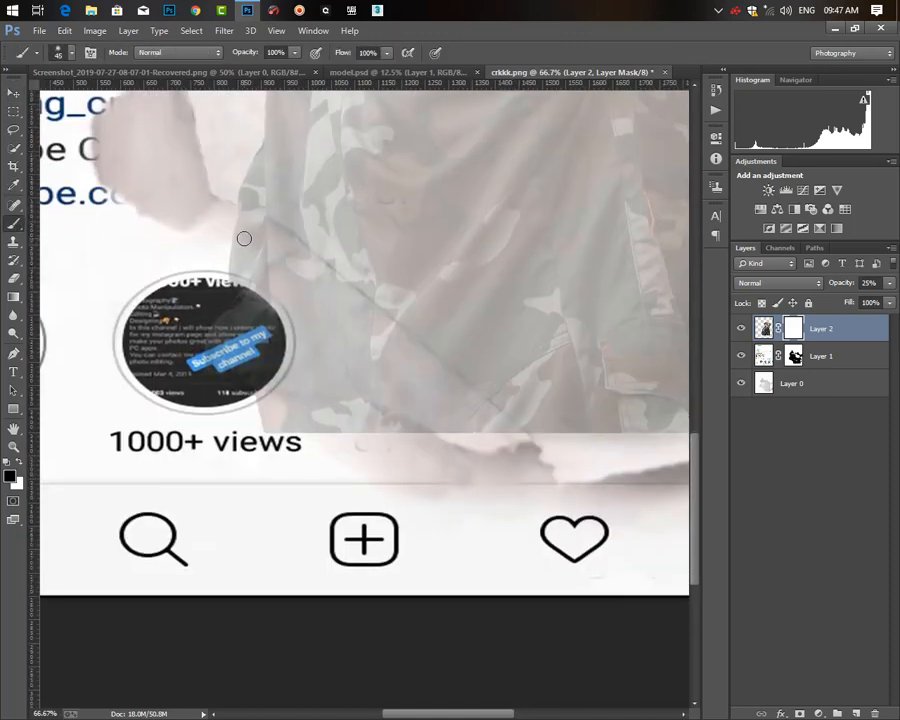
{"action": "key", "text": "]"}
{"action": "mouse_move", "coordinate": [240, 232]}
{"action": "left_mouse_down"}
{"action": "mouse_move", "coordinate": [222, 313]}
{"action": "mouse_move", "coordinate": [237, 268]}
{"action": "mouse_move", "coordinate": [258, 270]}
{"action": "mouse_move", "coordinate": [258, 243]}
{"action": "mouse_move", "coordinate": [240, 224]}
{"action": "mouse_move", "coordinate": [283, 264]}
{"action": "mouse_move", "coordinate": [278, 244]}
{"action": "mouse_move", "coordinate": [307, 281]}
{"action": "mouse_move", "coordinate": [282, 274]}
{"action": "mouse_move", "coordinate": [313, 326]}
{"action": "mouse_move", "coordinate": [294, 345]}
{"action": "mouse_move", "coordinate": [275, 345]}
{"action": "mouse_move", "coordinate": [267, 380]}
{"action": "mouse_move", "coordinate": [301, 454]}
{"action": "mouse_move", "coordinate": [282, 398]}
{"action": "mouse_move", "coordinate": [326, 431]}
{"action": "mouse_move", "coordinate": [354, 403]}
{"action": "mouse_move", "coordinate": [320, 357]}
{"action": "mouse_move", "coordinate": [334, 339]}
{"action": "mouse_move", "coordinate": [327, 315]}
{"action": "mouse_move", "coordinate": [345, 308]}
{"action": "mouse_move", "coordinate": [335, 300]}
{"action": "mouse_move", "coordinate": [359, 314]}
{"action": "mouse_move", "coordinate": [324, 287]}
{"action": "left_mouse_up"}
{"action": "key", "text": "bracketleft"}
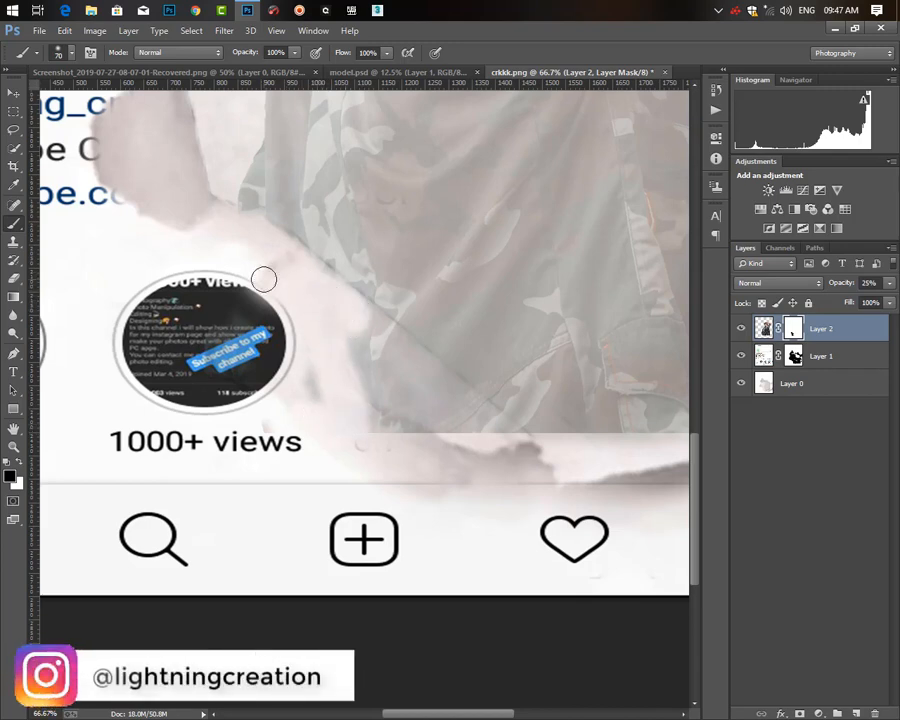
{"action": "key", "text": "bracketleft"}
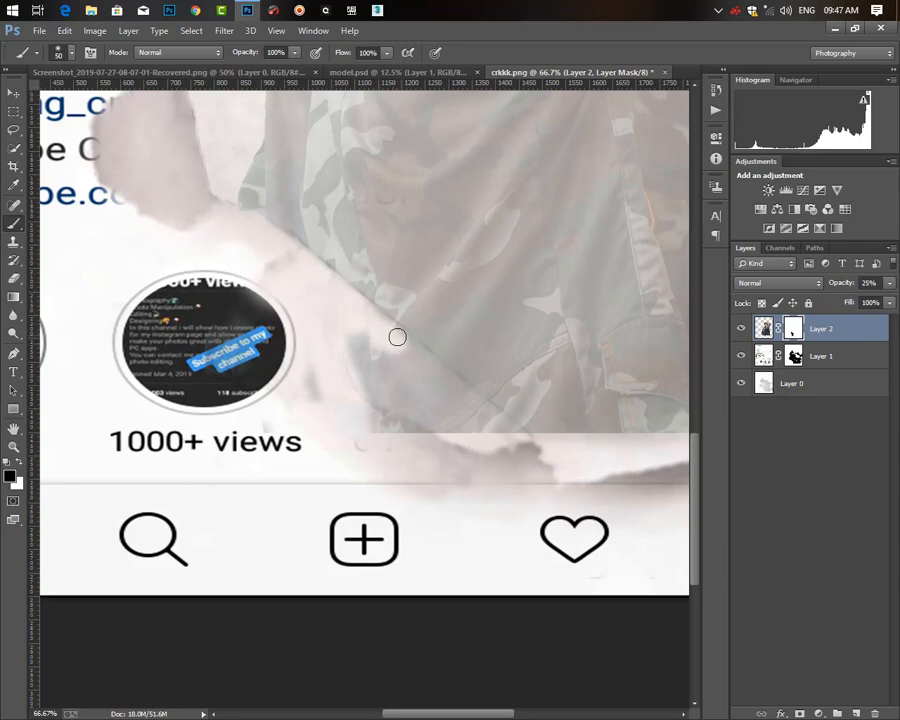
{"action": "mouse_move", "coordinate": [416, 356]}
{"action": "left_mouse_down"}
{"action": "mouse_move", "coordinate": [465, 404]}
{"action": "mouse_move", "coordinate": [401, 344]}
{"action": "mouse_move", "coordinate": [477, 401]}
{"action": "mouse_move", "coordinate": [448, 389]}
{"action": "mouse_move", "coordinate": [502, 423]}
{"action": "left_mouse_up"}
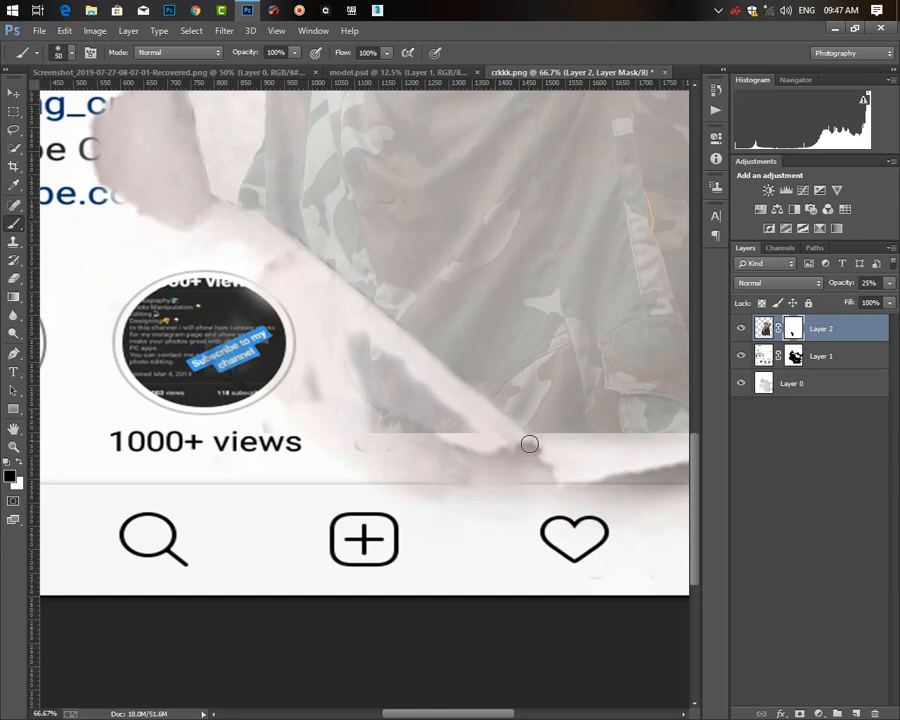
Step: Mask out the remaining jacket over the lower-left paper flap and beside the highlight circle with 80 to 150 px brushes
{"action": "key", "text": "bracketright"}
{"action": "key", "text": "bracketright"}
{"action": "key", "text": "bracketright"}
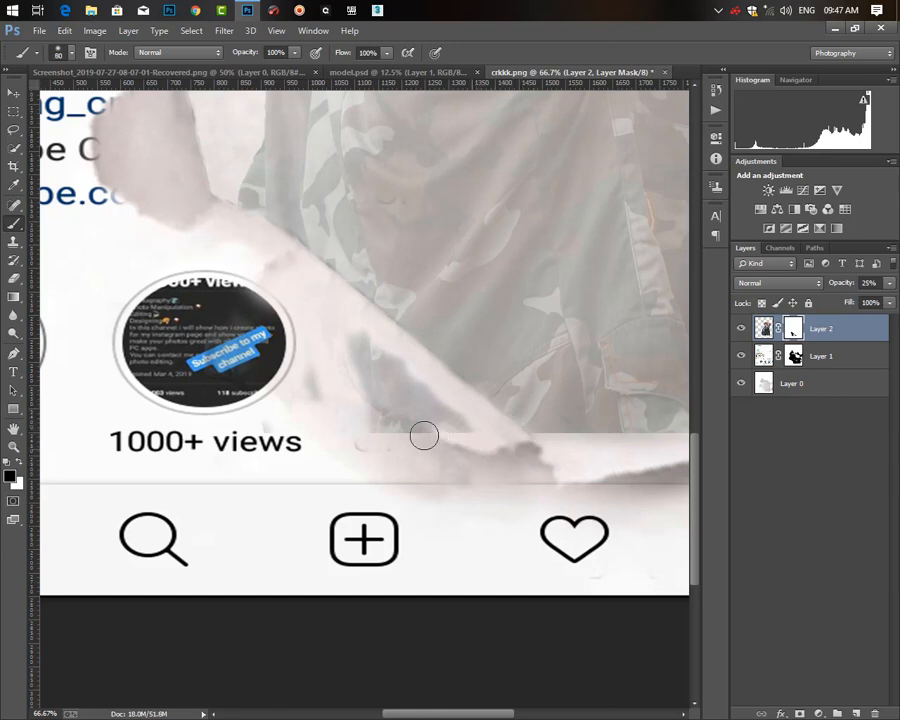
{"action": "mouse_move", "coordinate": [411, 386]}
{"action": "left_mouse_down"}
{"action": "mouse_move", "coordinate": [371, 380]}
{"action": "mouse_move", "coordinate": [368, 336]}
{"action": "mouse_move", "coordinate": [386, 353]}
{"action": "mouse_move", "coordinate": [382, 397]}
{"action": "mouse_move", "coordinate": [449, 447]}
{"action": "left_mouse_up"}
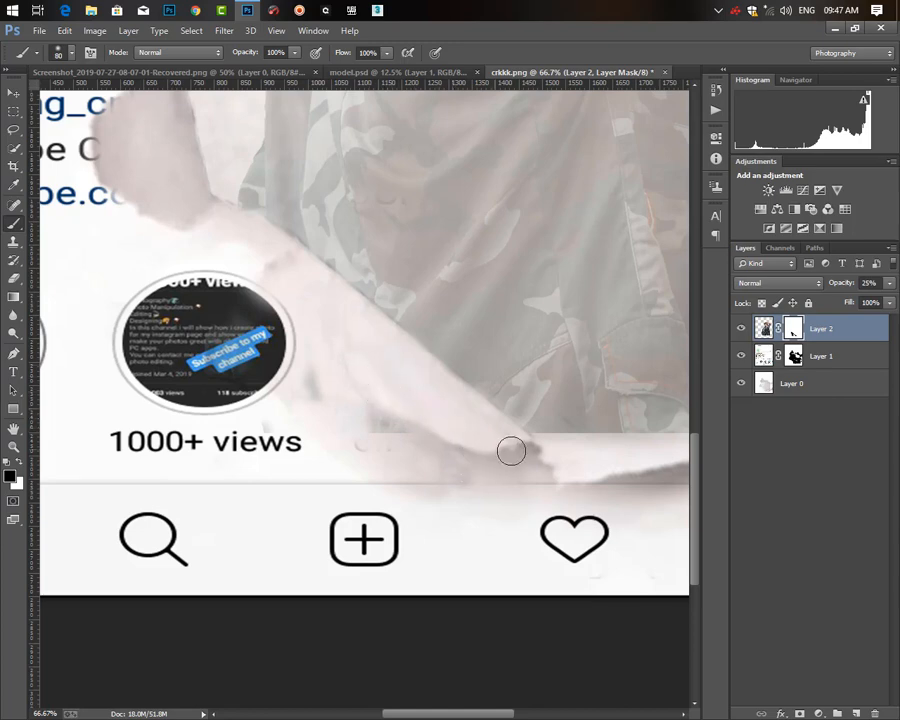
{"action": "key", "text": "bracketright"}
{"action": "key", "text": "bracketright"}
{"action": "key", "text": "bracketright"}
{"action": "key", "text": "bracketright"}
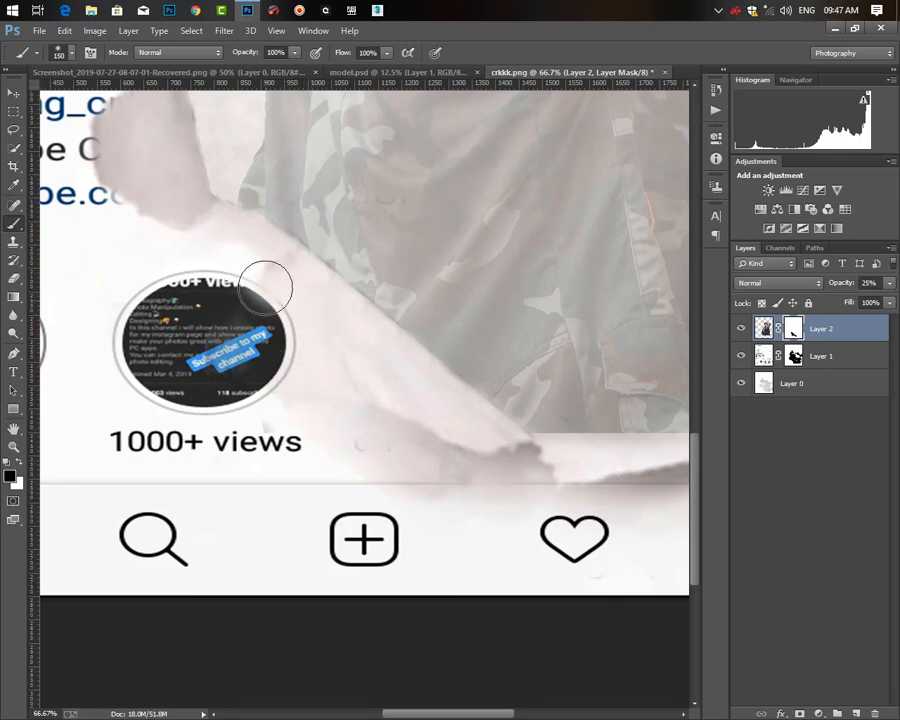
{"action": "key", "text": "bracketleft"}
{"action": "key", "text": "bracketleft"}
{"action": "key", "text": "bracketleft"}
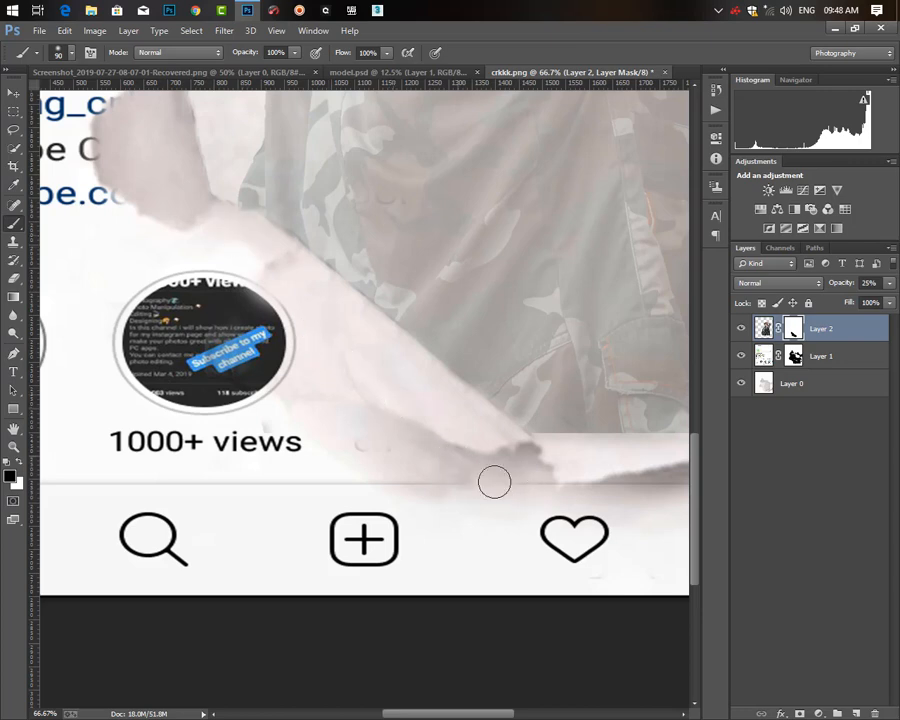
Step: Reduce the brush size to 60 px and restore the model layer's opacity to 100%
{"action": "left_click_drag", "start_coordinate": [460, 456], "coordinate": [239, 420]}
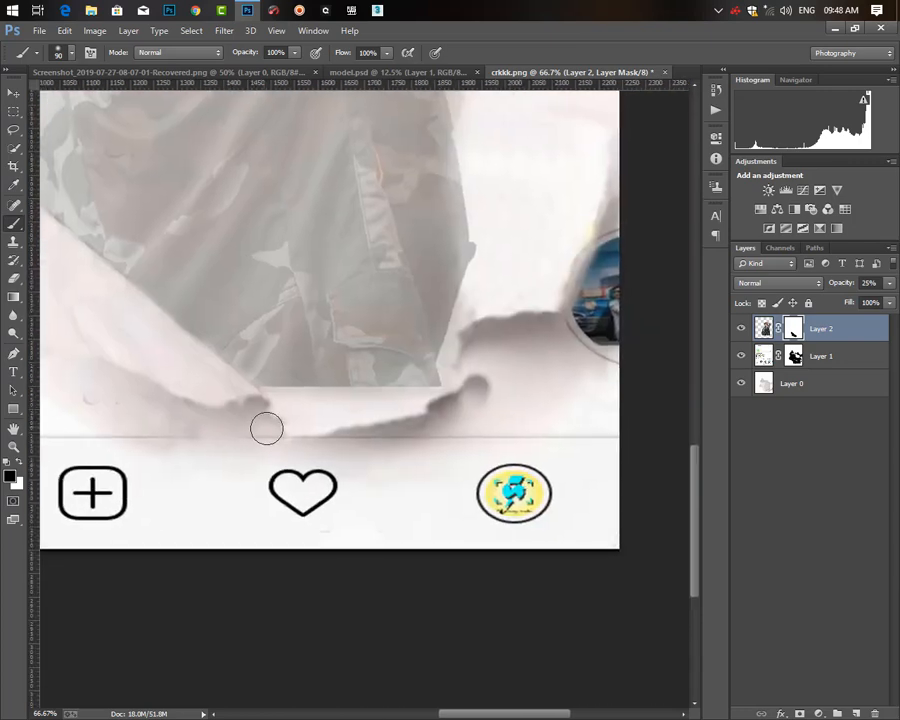
{"action": "key", "text": "bracketleft"}
{"action": "key", "text": "bracketleft"}
{"action": "key", "text": "bracketleft"}
{"action": "scroll", "coordinate": [468, 390], "scroll_direction": "down", "scroll_amount": 4}
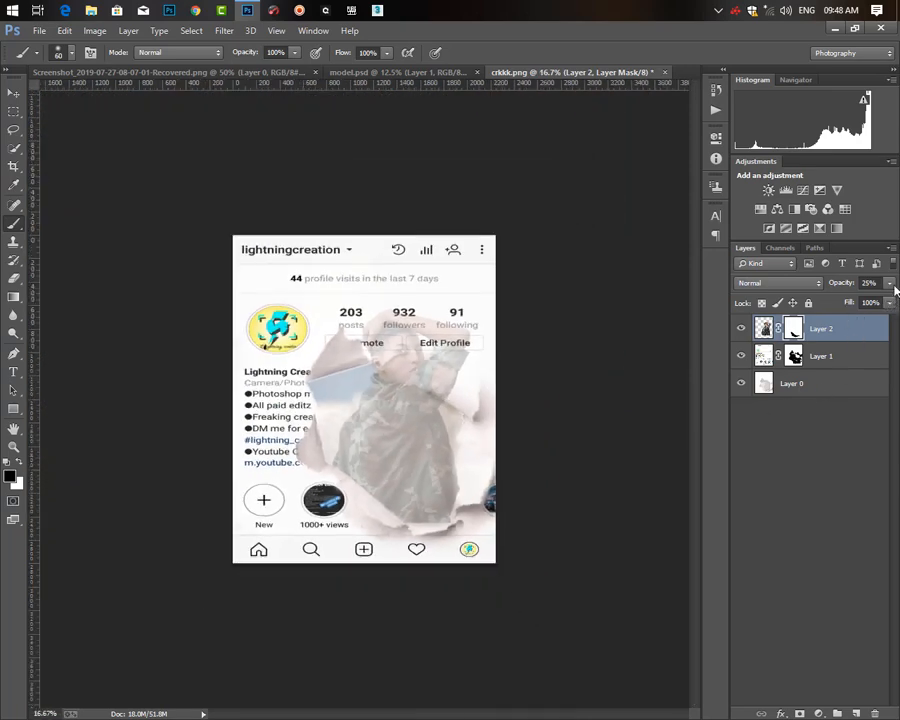
{"action": "left_click", "coordinate": [889, 283]}
{"action": "left_click_drag", "start_coordinate": [860, 300], "coordinate": [897, 313]}
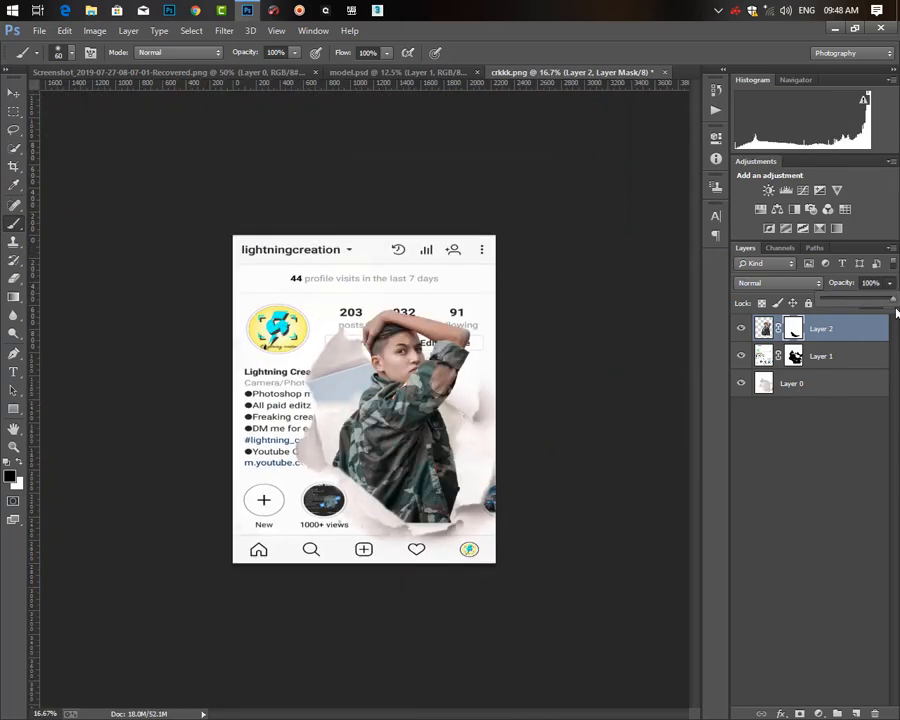
Step: Examine how the masked model blends with the torn paper edges, both close up and in the whole composition
{"action": "key", "text": "ctrl+plus"}
{"action": "key", "text": "ctrl+plus"}
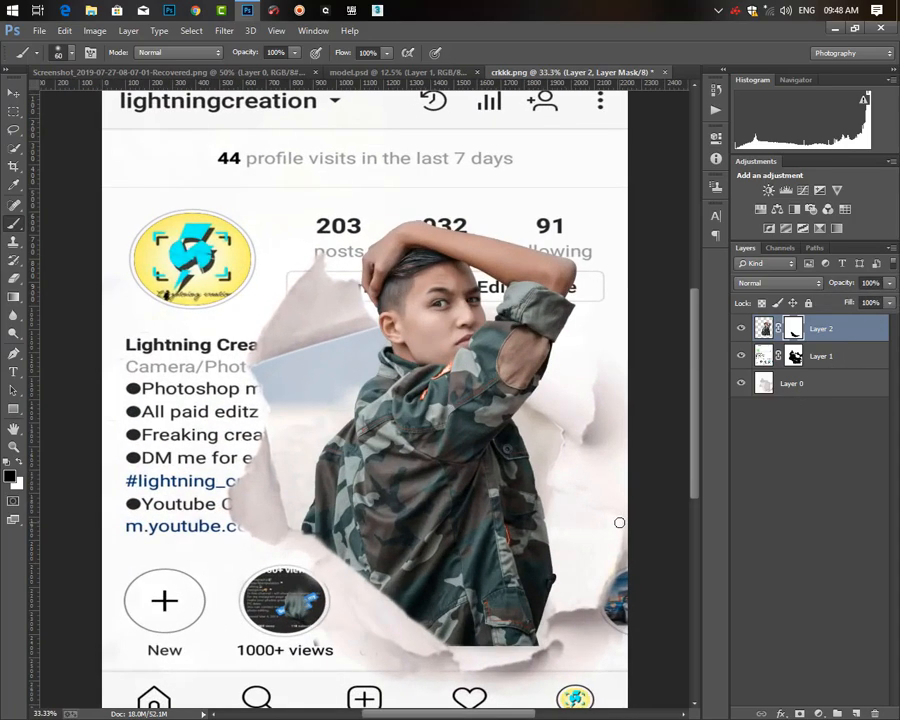
{"action": "key", "text": "ctrl+plus"}
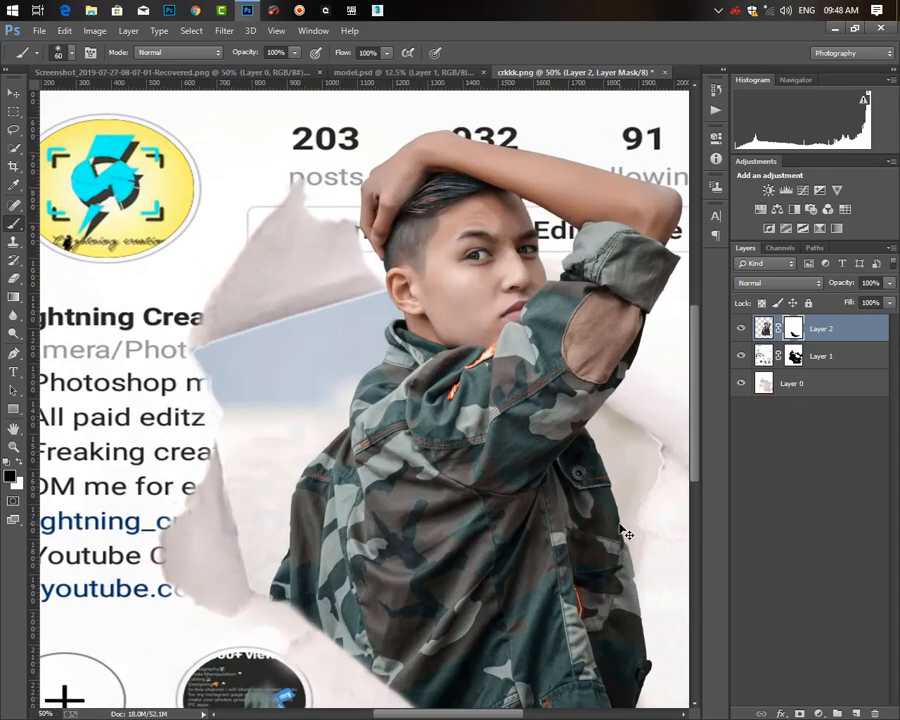
{"action": "key", "text": "ctrl+minus"}
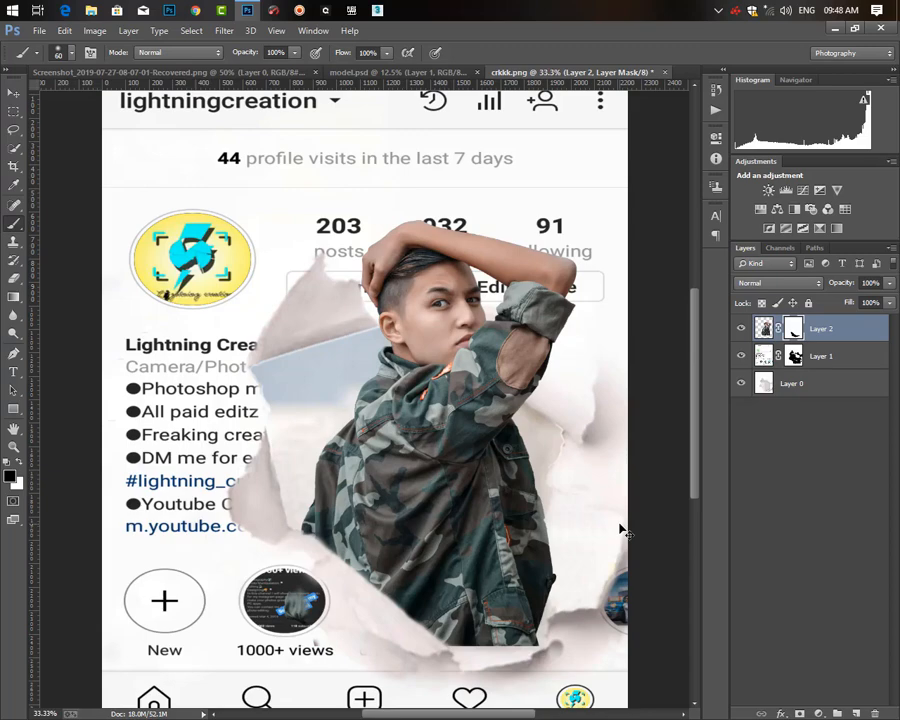
{"action": "key", "text": "ctrl+minus"}
{"action": "key", "text": "ctrl+plus"}
{"action": "key", "text": "ctrl+minus"}
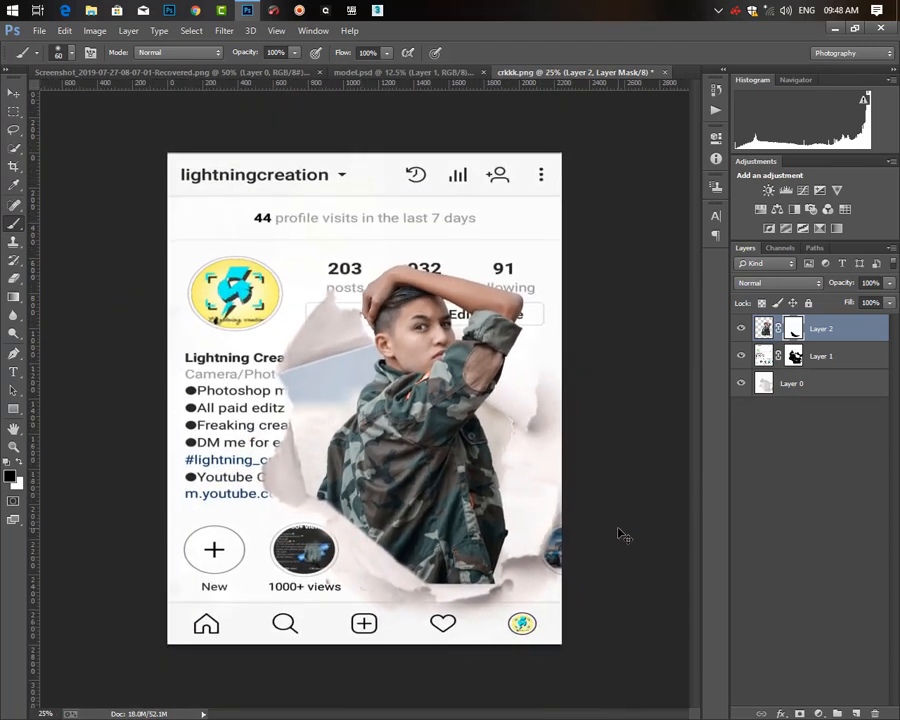
{"action": "key", "text": "ctrl+plus"}
{"action": "key", "text": "ctrl+minus"}
Step: Stamp all visible layers into a new layer above the model layer and open the Camera Raw Filter on it
{"action": "left_click", "coordinate": [844, 341]}
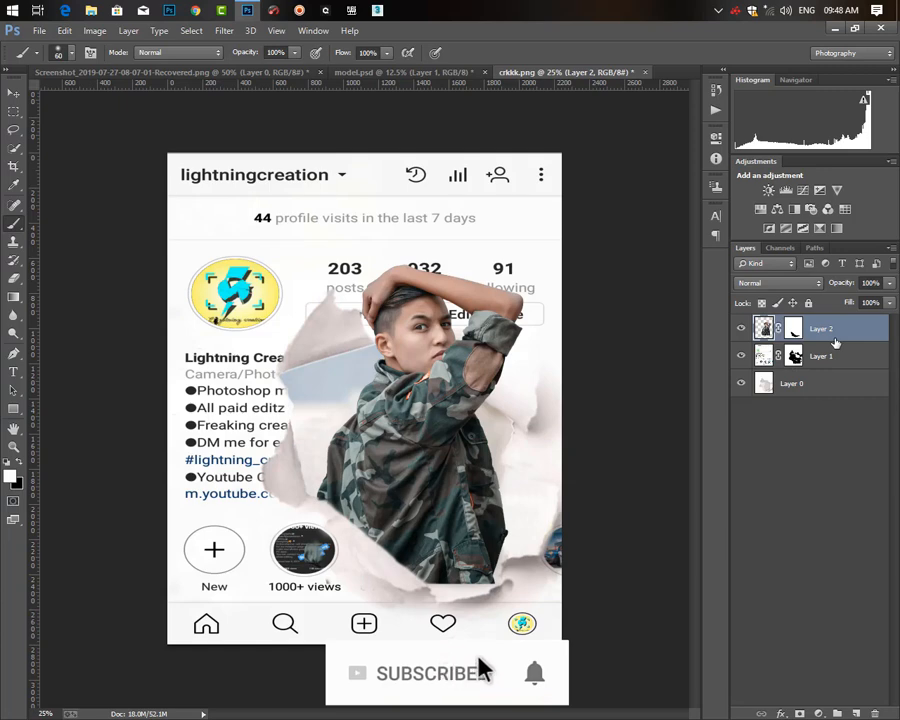
{"action": "key", "text": "ctrl+shift+alt+e"}
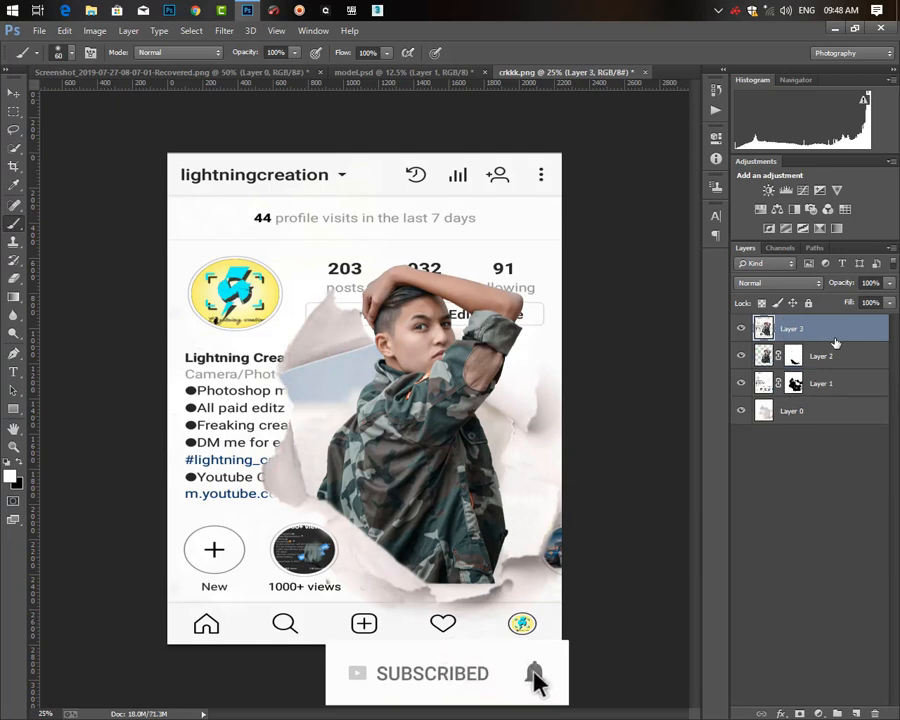
{"action": "left_click", "coordinate": [224, 30]}
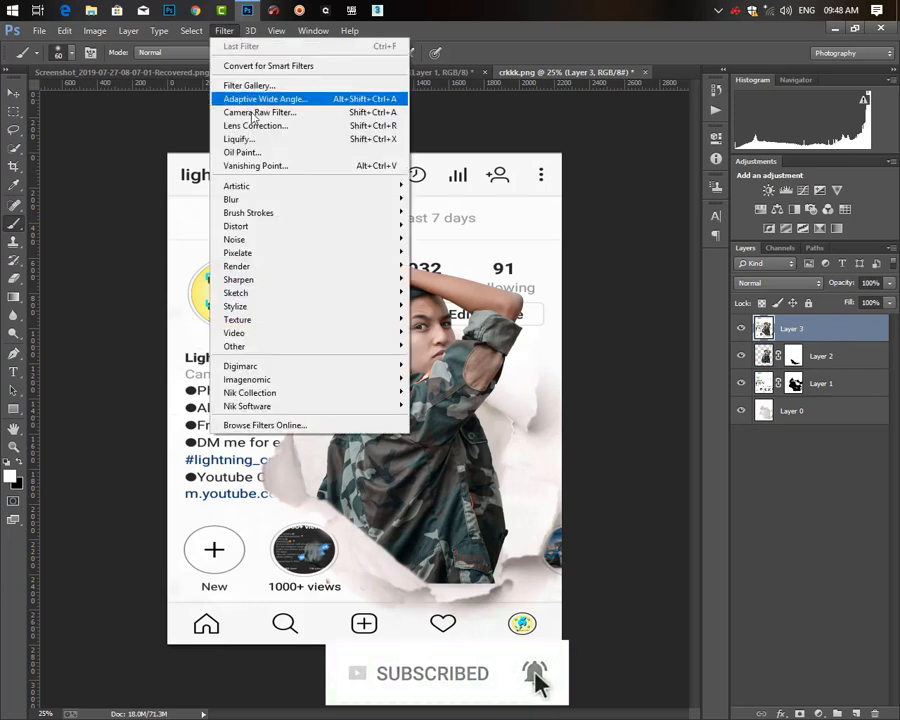
{"action": "left_click", "coordinate": [260, 115]}
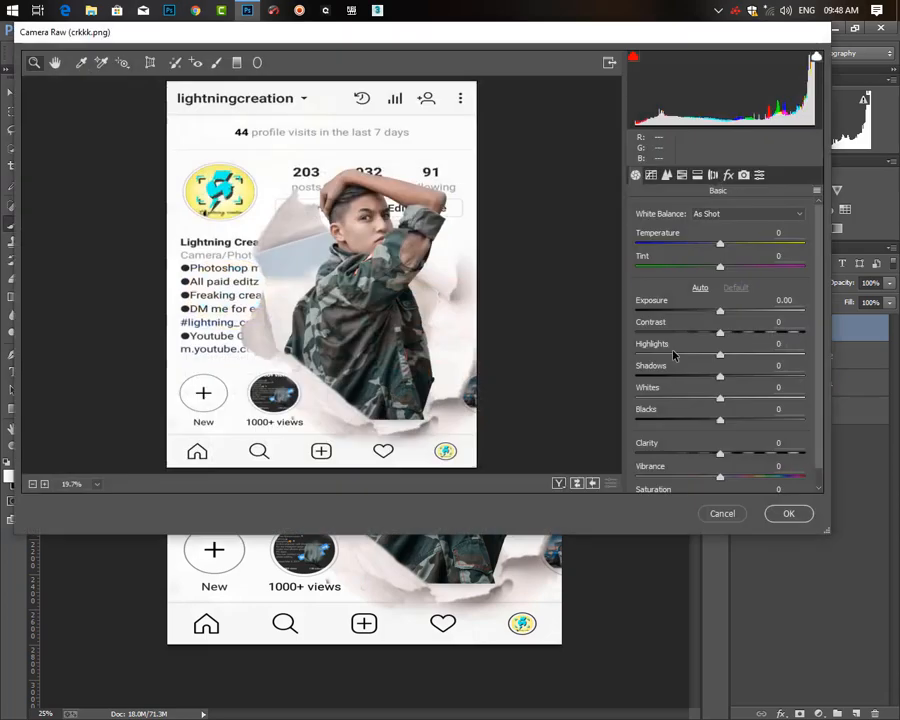
Step: Set Clarity to +39, Shadows to +8 and Contrast to +23 in the Camera Raw basic adjustments
{"action": "left_click_drag", "start_coordinate": [725, 459], "coordinate": [753, 461]}
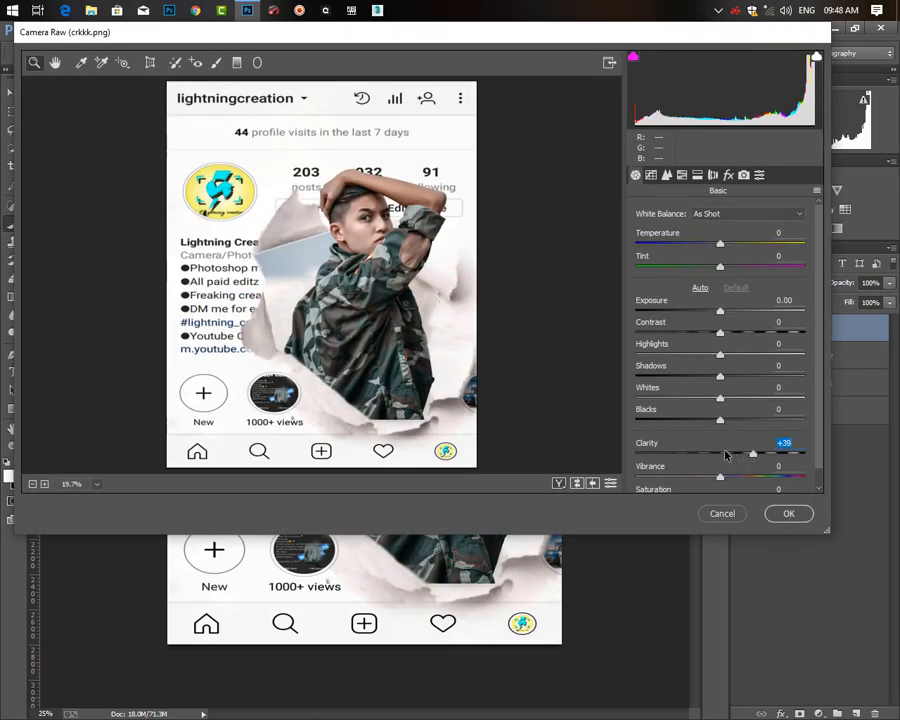
{"action": "key", "text": "ctrl+plus"}
{"action": "key", "text": "ctrl+plus"}
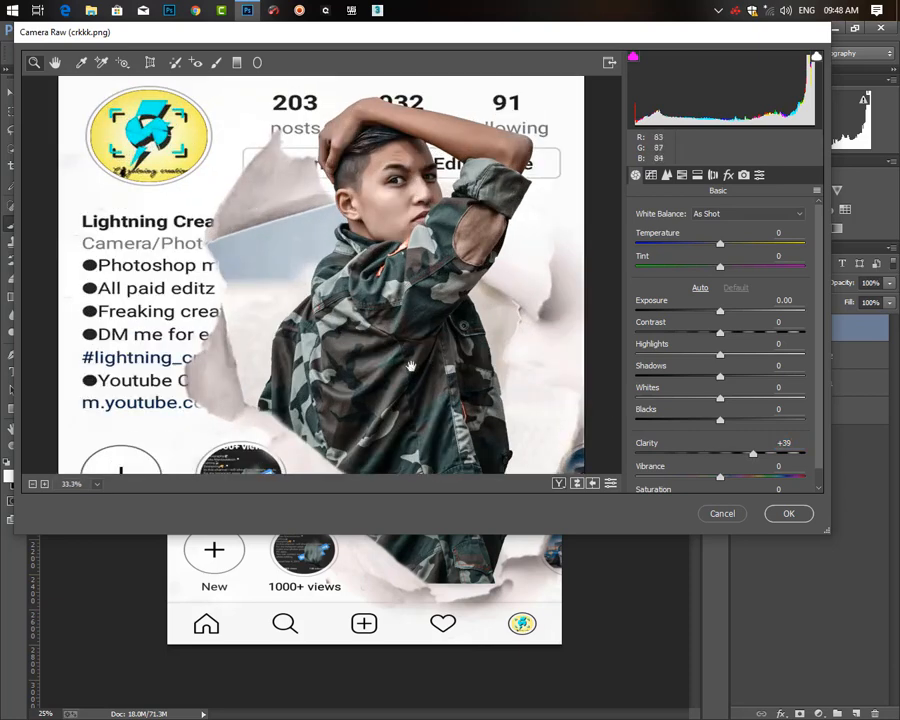
{"action": "left_click_drag", "start_coordinate": [410, 367], "coordinate": [391, 358]}
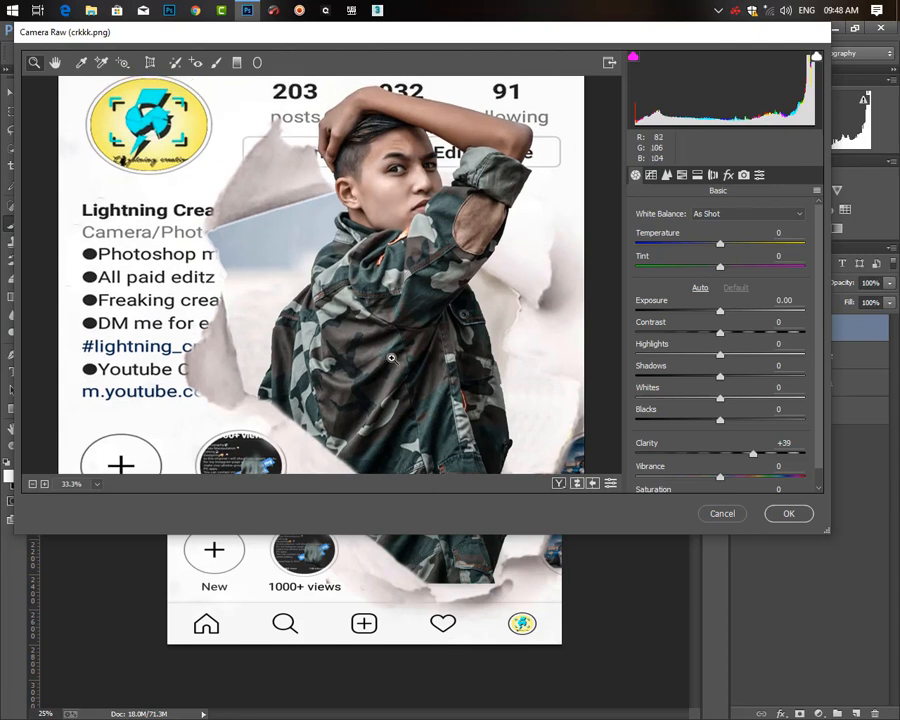
{"action": "left_click_drag", "start_coordinate": [760, 455], "coordinate": [772, 455]}
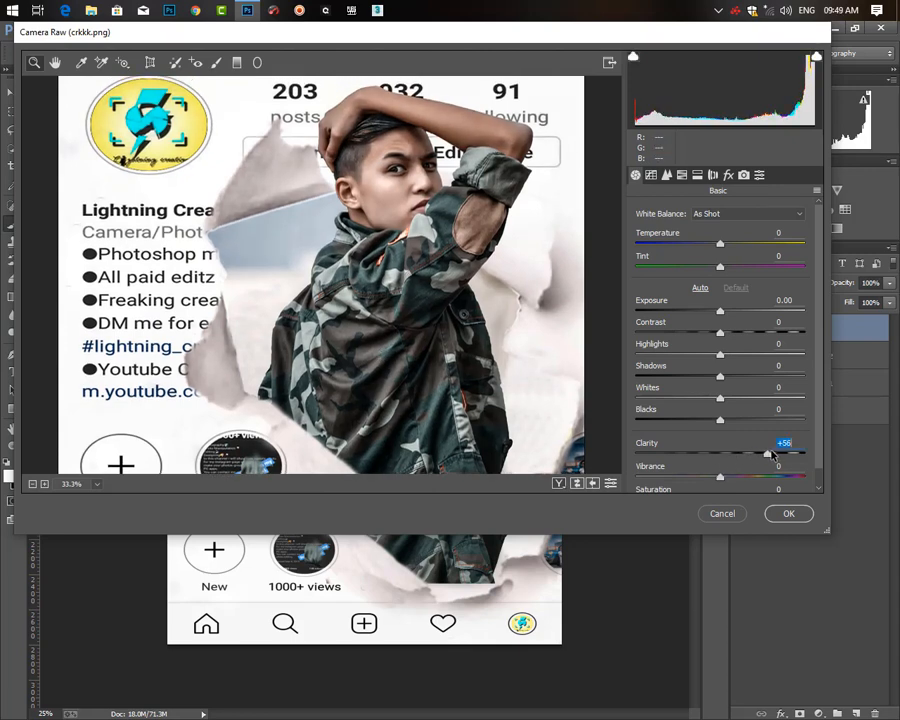
{"action": "left_click_drag", "start_coordinate": [772, 455], "coordinate": [758, 455]}
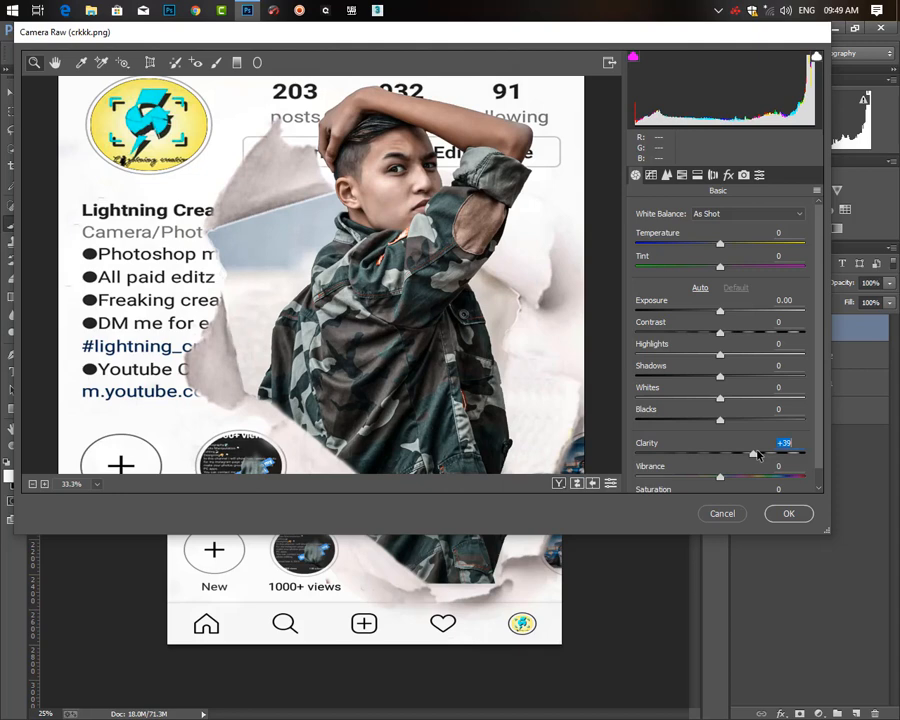
{"action": "mouse_move", "coordinate": [726, 378]}
{"action": "left_mouse_down"}
{"action": "mouse_move", "coordinate": [737, 381]}
{"action": "mouse_move", "coordinate": [727, 383]}
{"action": "left_mouse_up"}
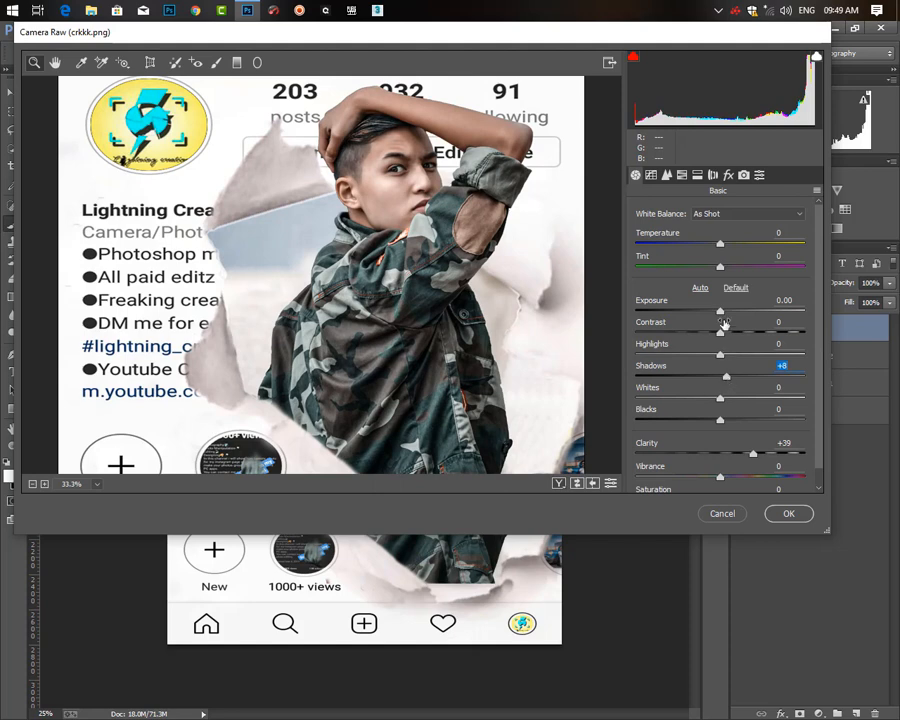
{"action": "left_click_drag", "start_coordinate": [721, 330], "coordinate": [743, 340]}
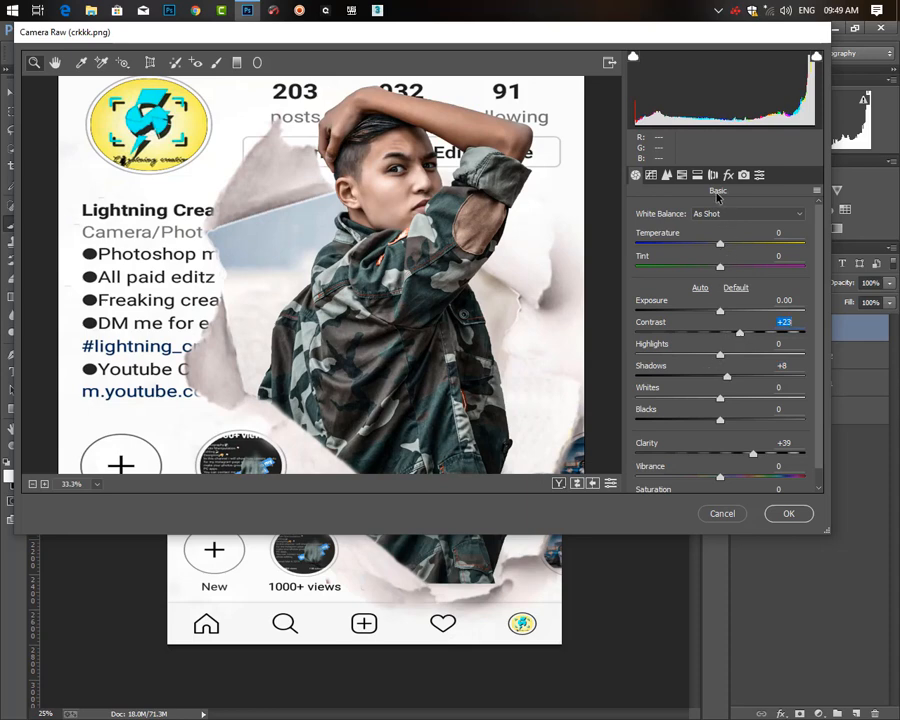
Step: Set the Camera Raw Dehaze amount to +2
{"action": "left_click", "coordinate": [742, 175]}
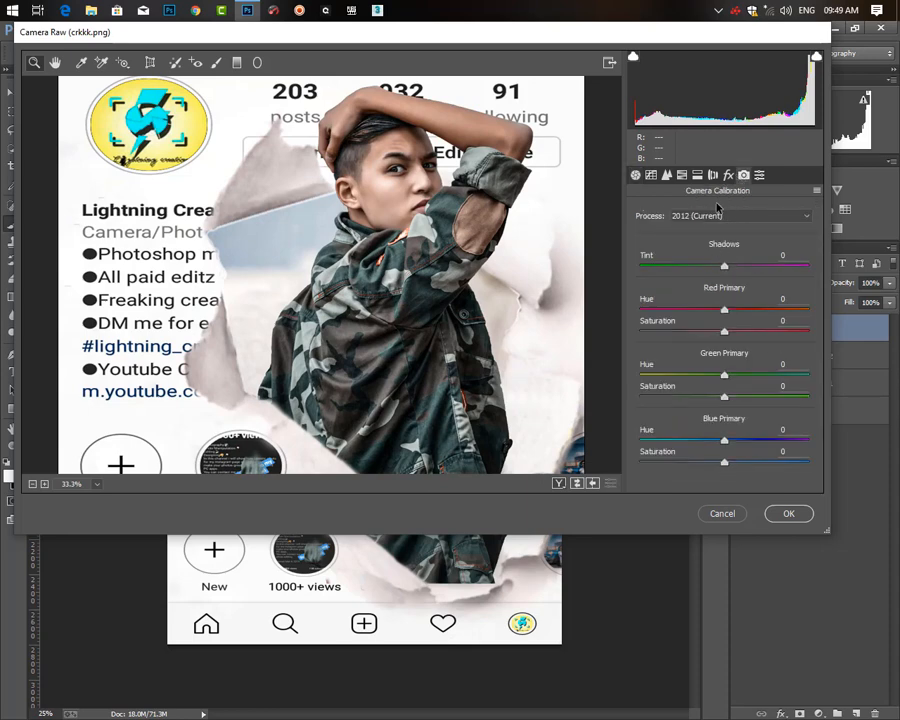
{"action": "left_click", "coordinate": [729, 176]}
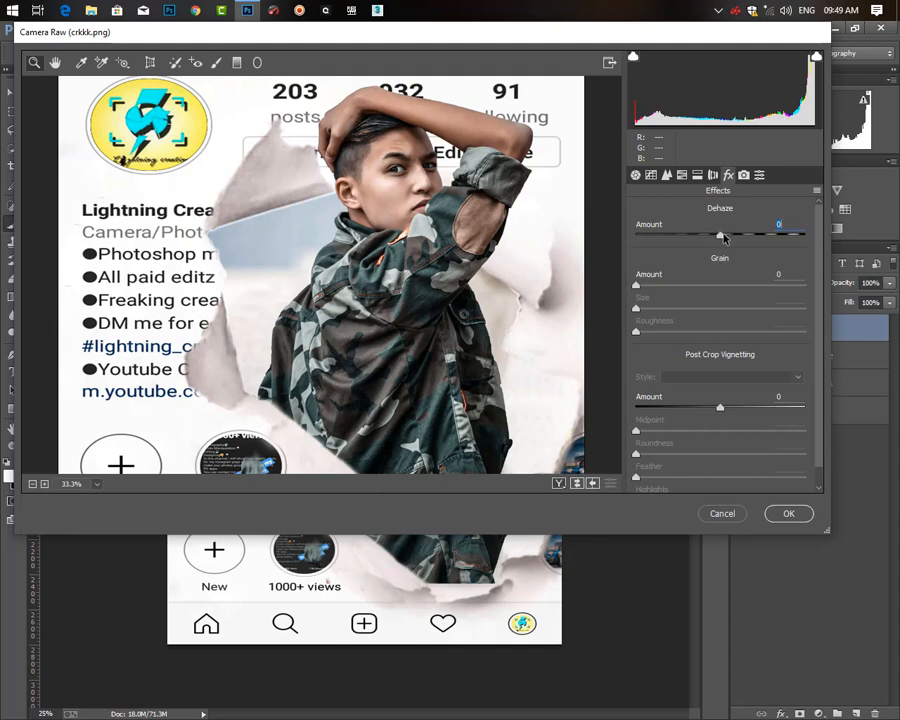
{"action": "left_click", "coordinate": [558, 283], "text": "alt"}
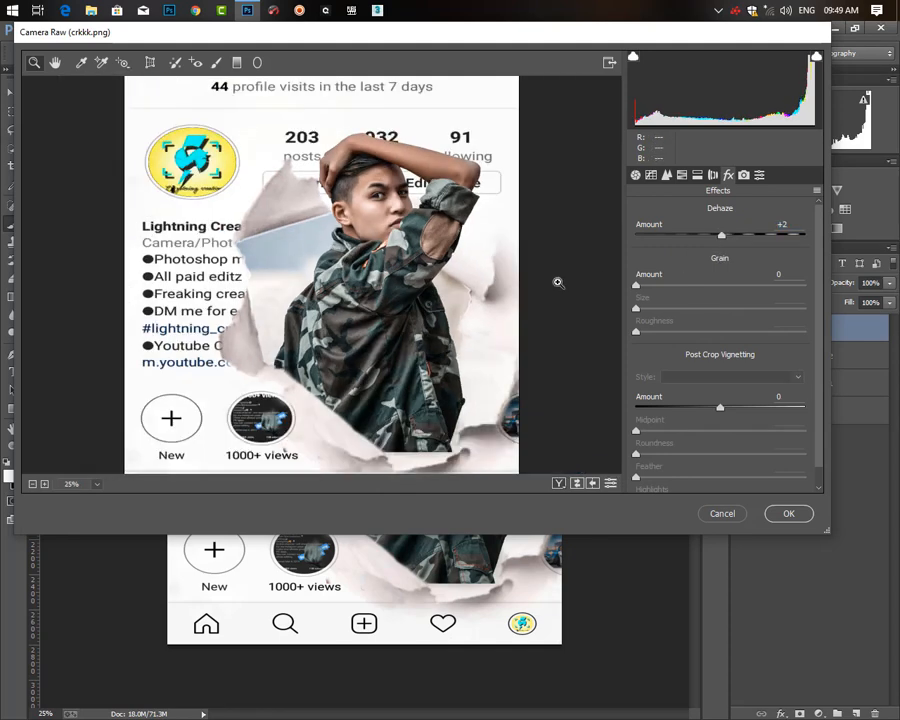
{"action": "left_click", "coordinate": [558, 283], "text": "alt"}
{"action": "left_click", "coordinate": [555, 281]}
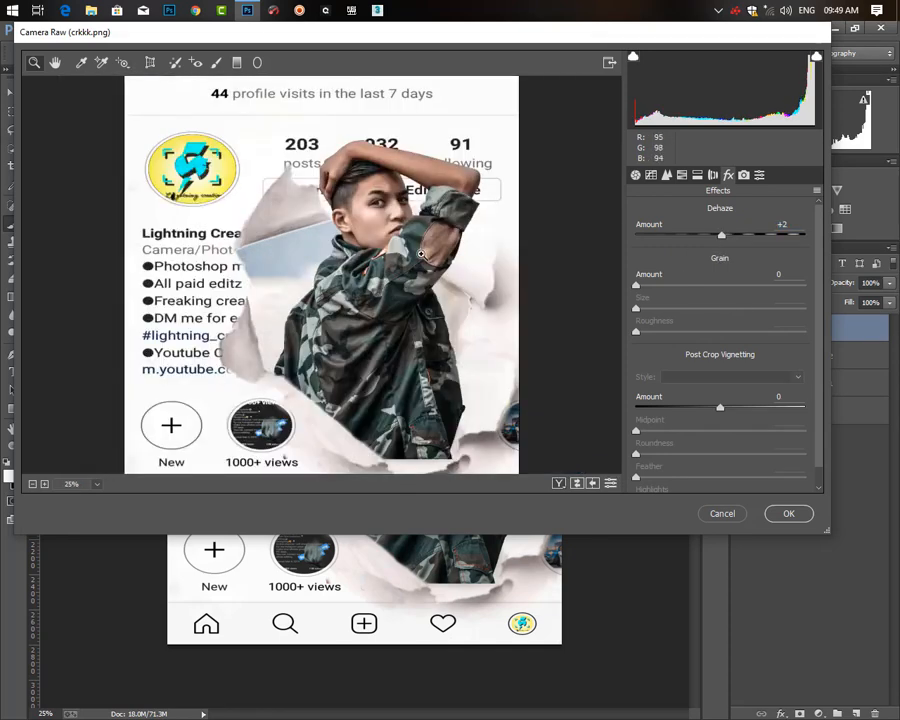
Step: Lower Highlights to -9 and raise Shadows to +17 in the Camera Raw basic adjustments
{"action": "left_click", "coordinate": [635, 176]}
{"action": "key", "text": "ctrl+plus"}
{"action": "key", "text": "ctrl+plus"}
{"action": "key", "text": "ctrl+plus"}
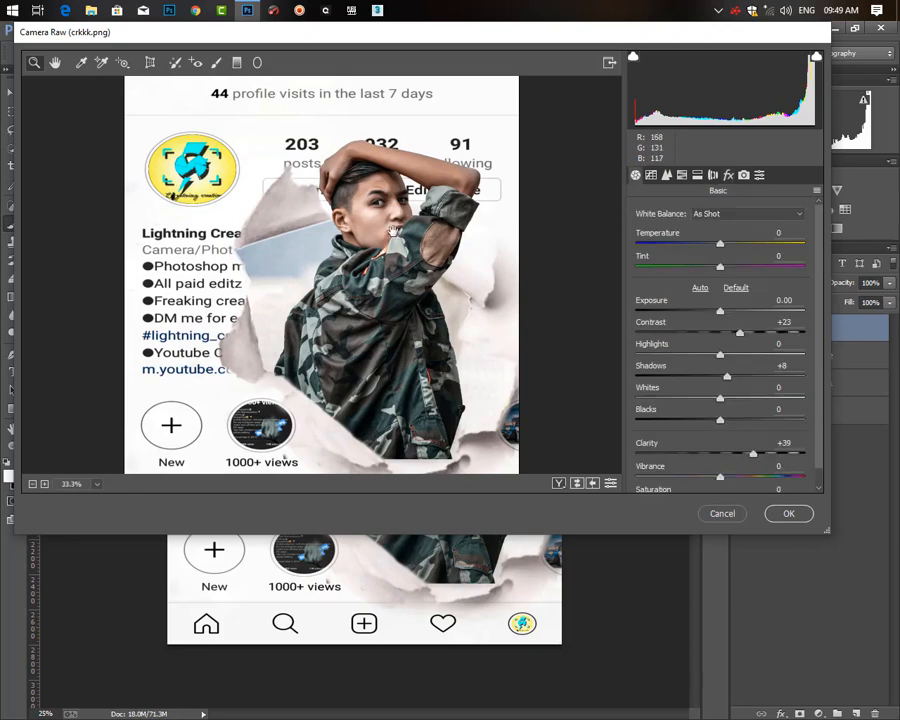
{"action": "left_click_drag", "start_coordinate": [456, 164], "coordinate": [398, 334]}
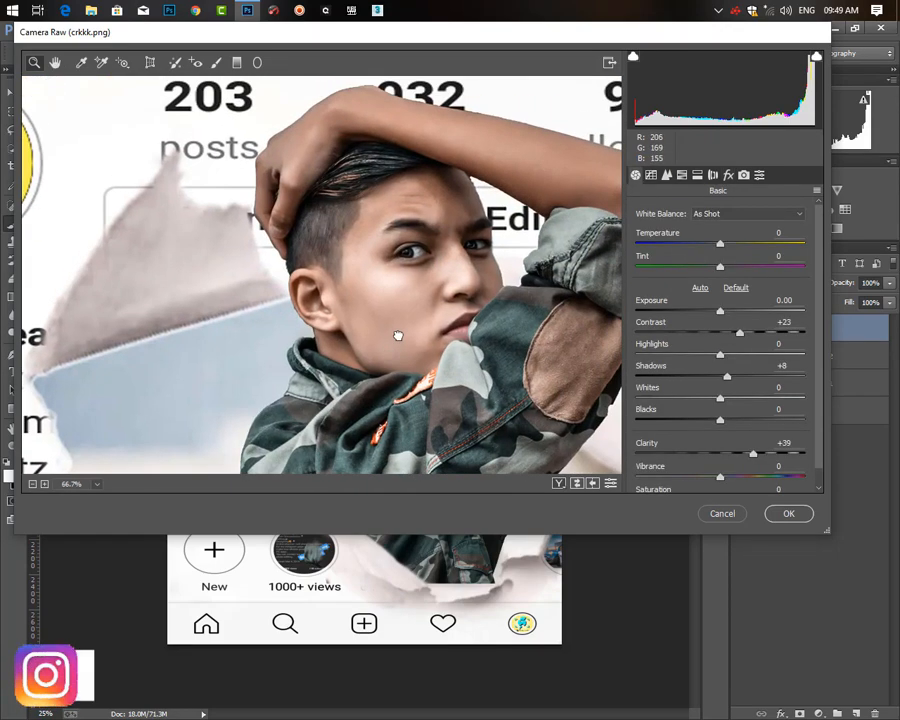
{"action": "key", "text": "ctrl+minus"}
{"action": "key", "text": "ctrl+minus"}
{"action": "key", "text": "ctrl+minus"}
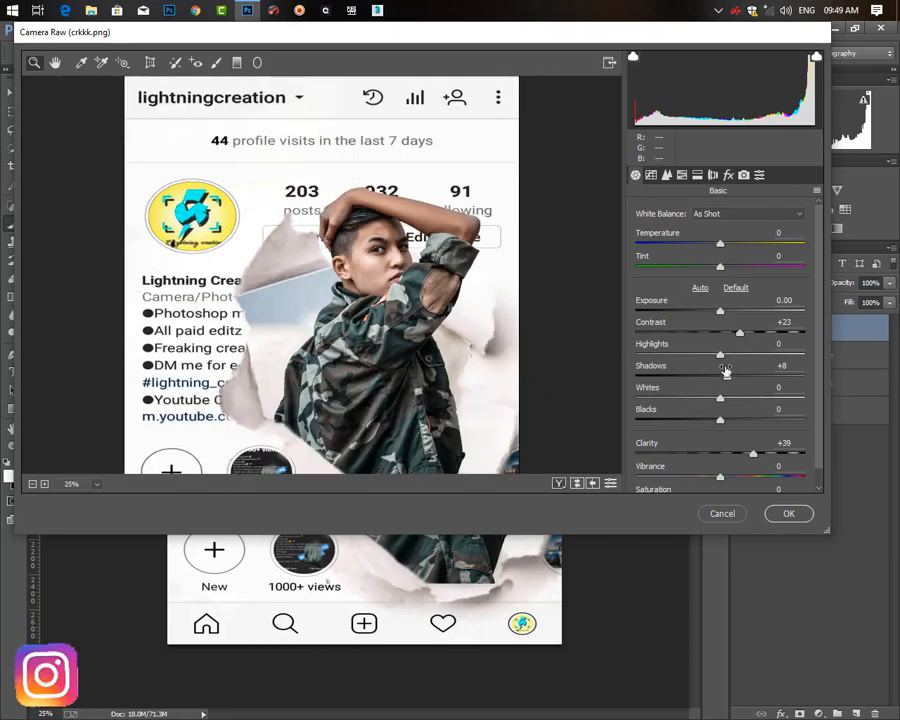
{"action": "mouse_move", "coordinate": [720, 356]}
{"action": "left_mouse_down"}
{"action": "mouse_move", "coordinate": [750, 352]}
{"action": "mouse_move", "coordinate": [703, 347]}
{"action": "mouse_move", "coordinate": [790, 346]}
{"action": "mouse_move", "coordinate": [714, 351]}
{"action": "left_mouse_up"}
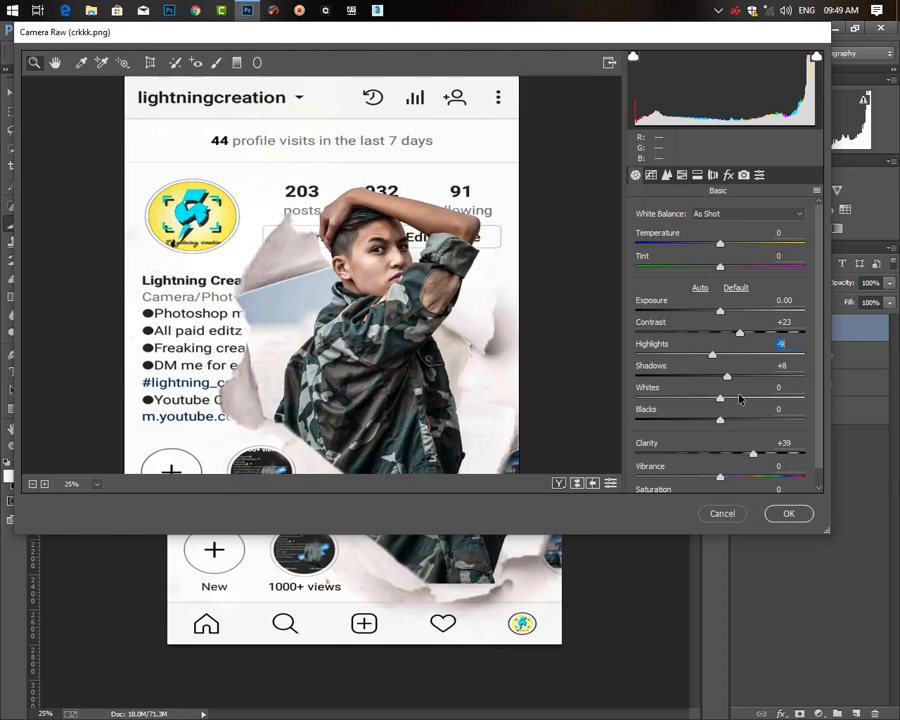
{"action": "left_click_drag", "start_coordinate": [728, 375], "coordinate": [737, 377]}
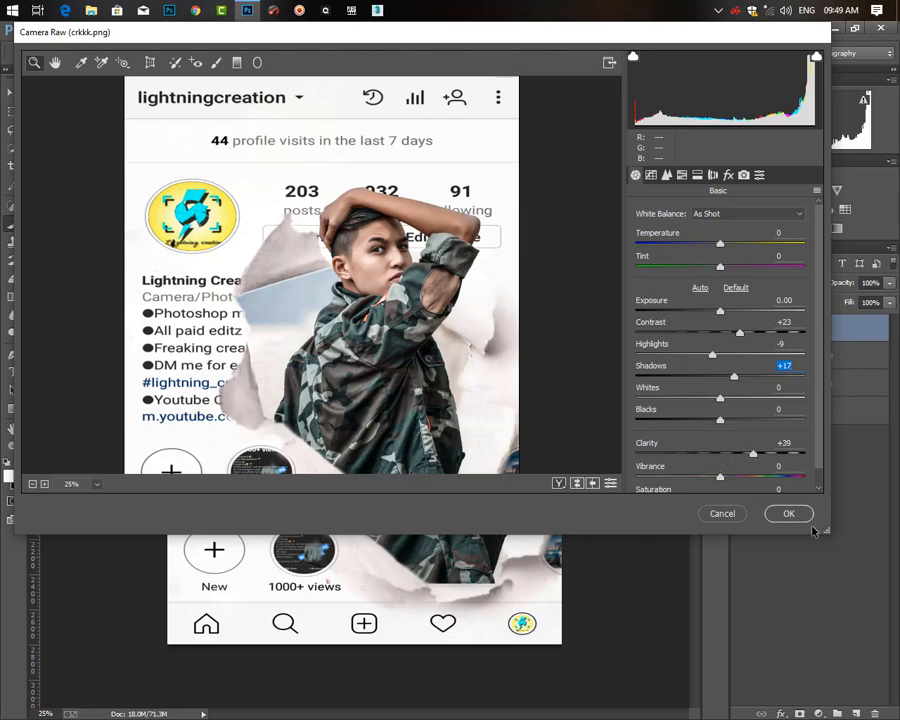
Step: Add a post-crop vignette with an amount of -17 and apply the Camera Raw Filter
{"action": "left_click", "coordinate": [729, 176]}
{"action": "left_click_drag", "start_coordinate": [720, 408], "coordinate": [705, 407]}
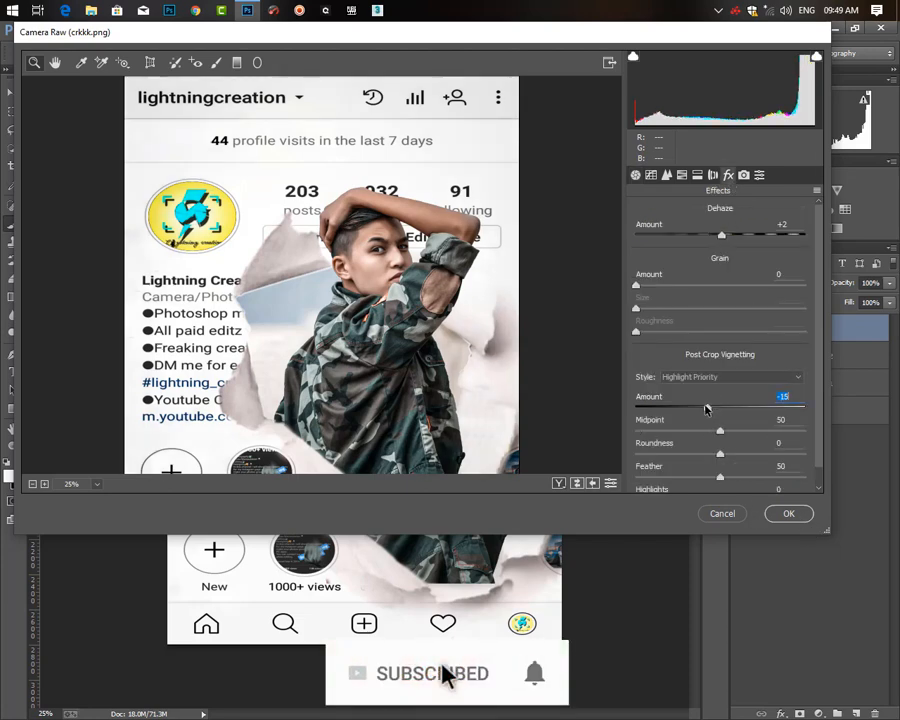
{"action": "key", "text": "ctrl+minus"}
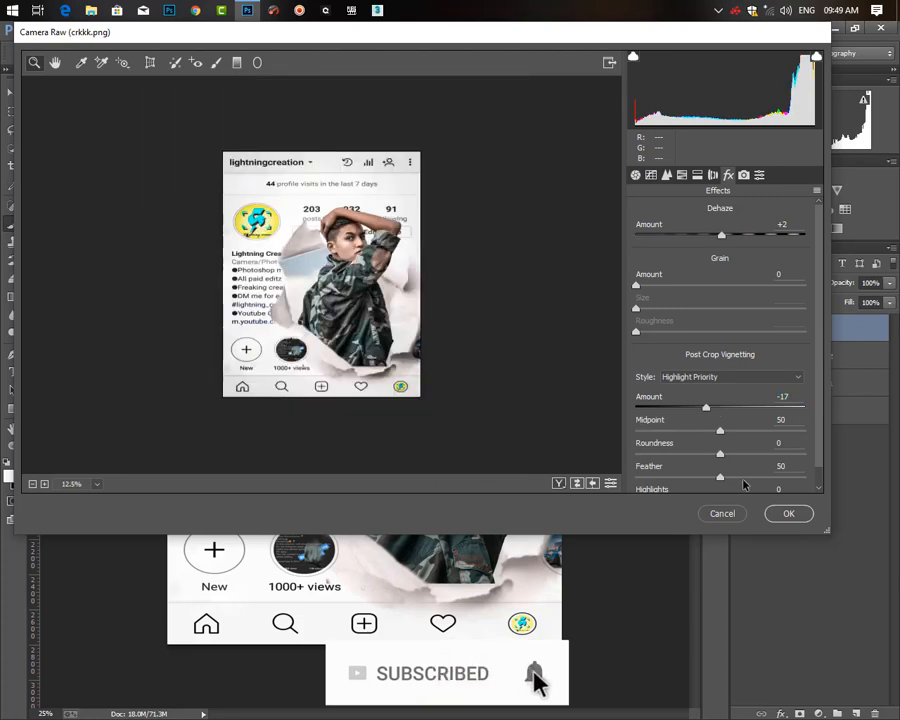
{"action": "left_click", "coordinate": [788, 514]}
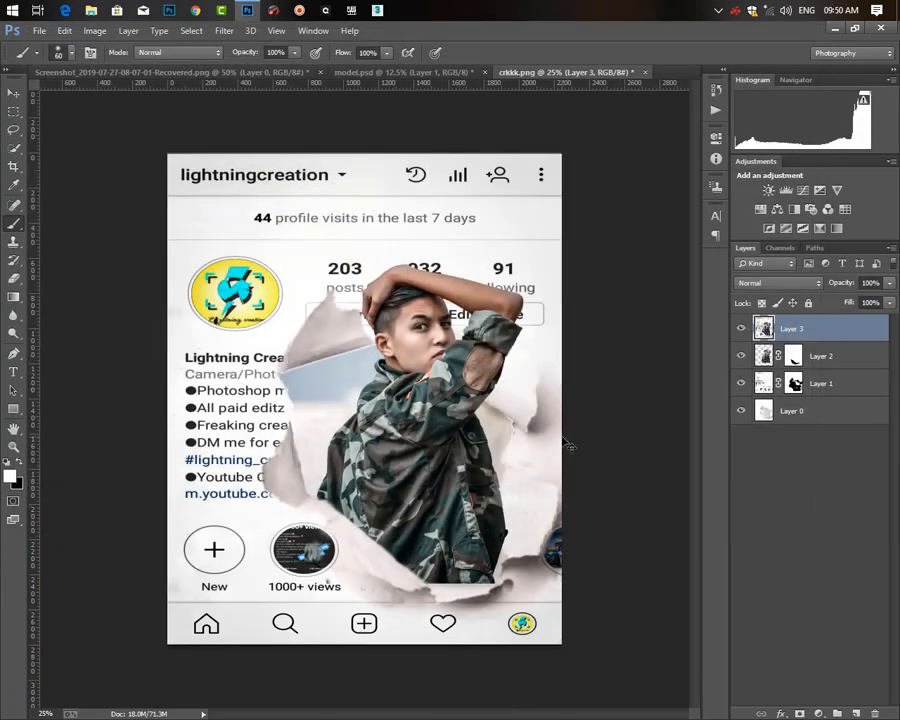
Step: Examine the color-graded composite, checking the model's face and jacket up close and the whole image
{"action": "key", "text": "ctrl+plus"}
{"action": "key", "text": "ctrl+minus"}
{"action": "key", "text": "ctrl+plus"}
{"action": "key", "text": "ctrl+plus"}
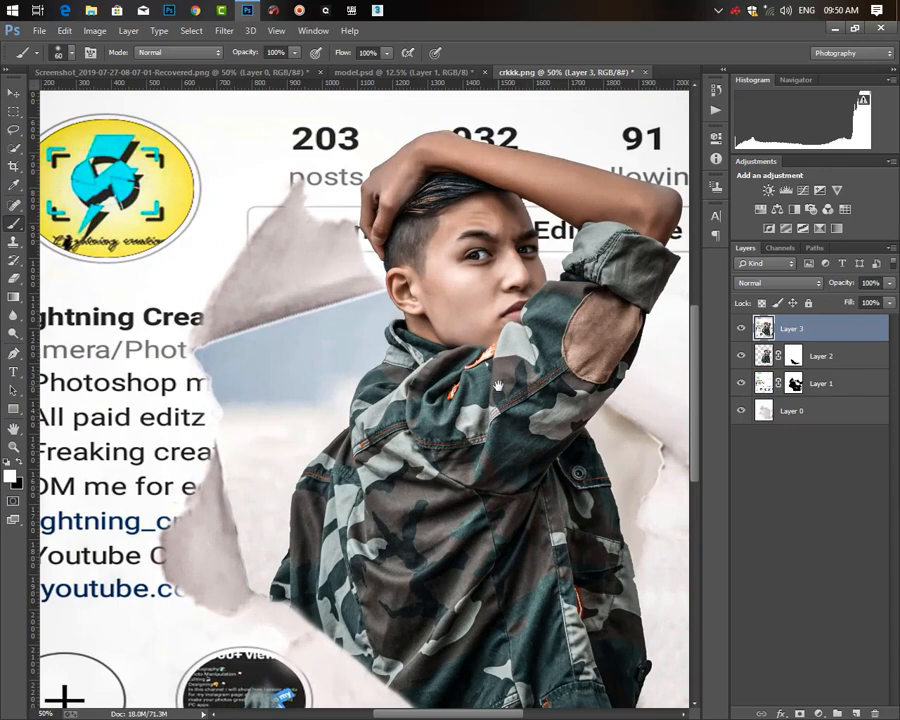
{"action": "mouse_move", "coordinate": [498, 385]}
{"action": "left_mouse_down"}
{"action": "mouse_move", "coordinate": [477, 465]}
{"action": "mouse_move", "coordinate": [434, 395]}
{"action": "mouse_move", "coordinate": [446, 340]}
{"action": "mouse_move", "coordinate": [512, 354]}
{"action": "mouse_move", "coordinate": [572, 394]}
{"action": "mouse_move", "coordinate": [572, 450]}
{"action": "mouse_move", "coordinate": [543, 502]}
{"action": "mouse_move", "coordinate": [494, 354]}
{"action": "left_mouse_up"}
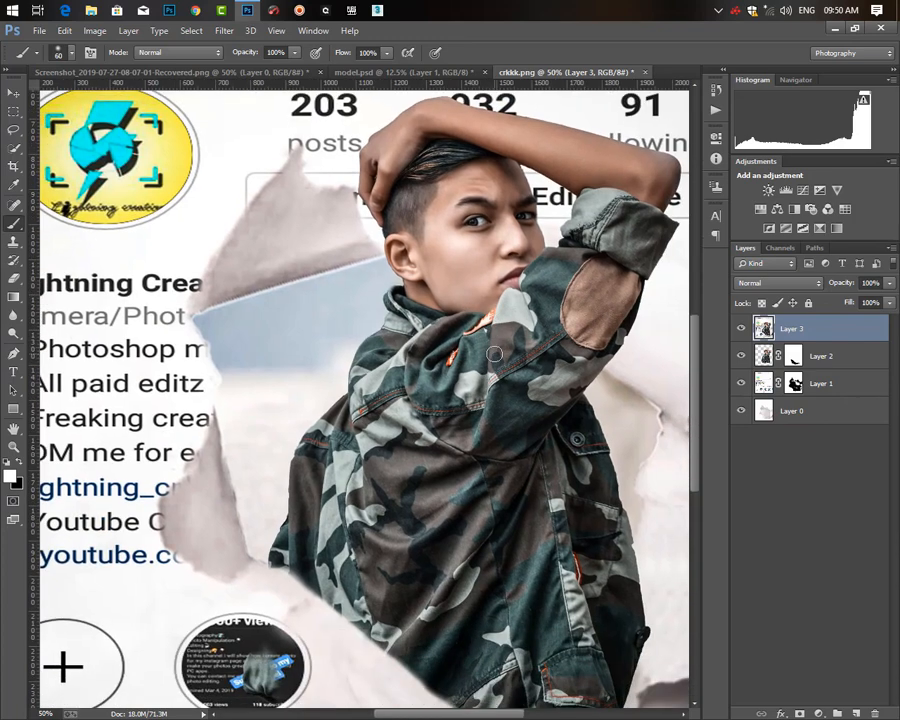
{"action": "key", "text": "ctrl+minus"}
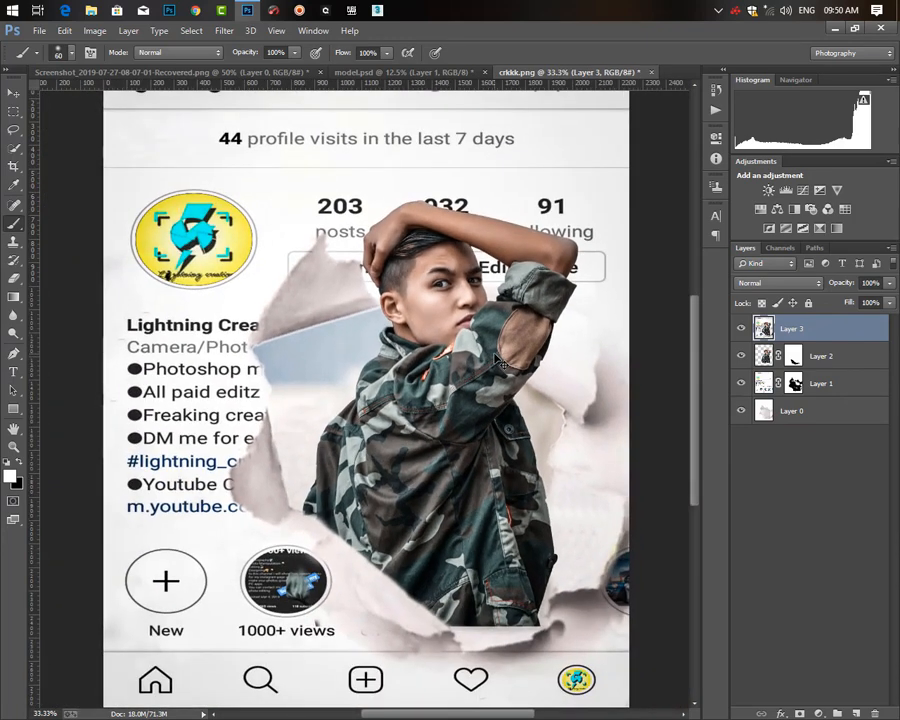
{"action": "key", "text": "ctrl+minus"}
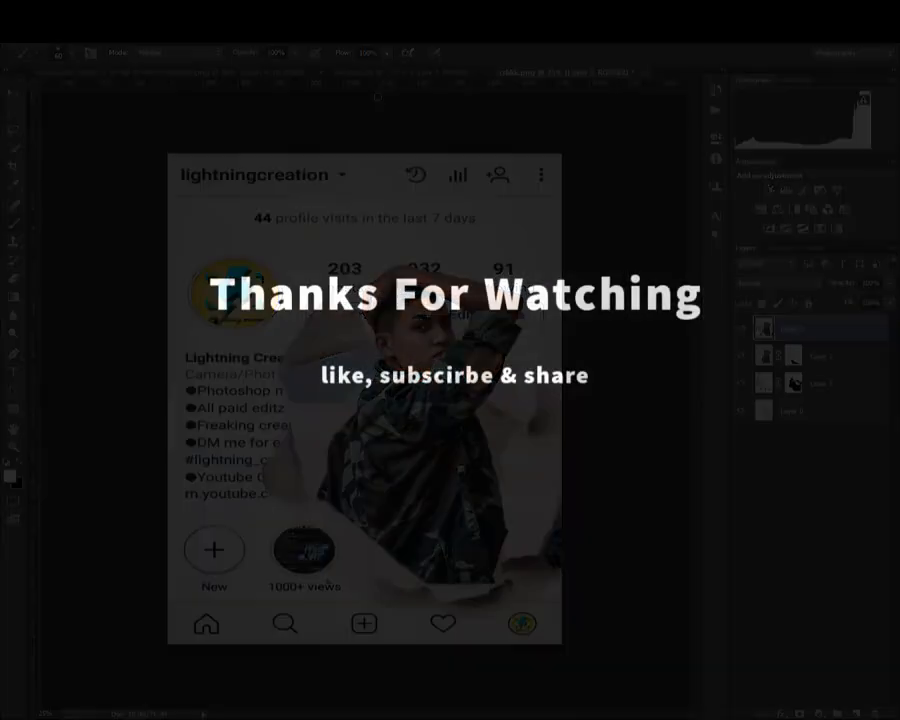